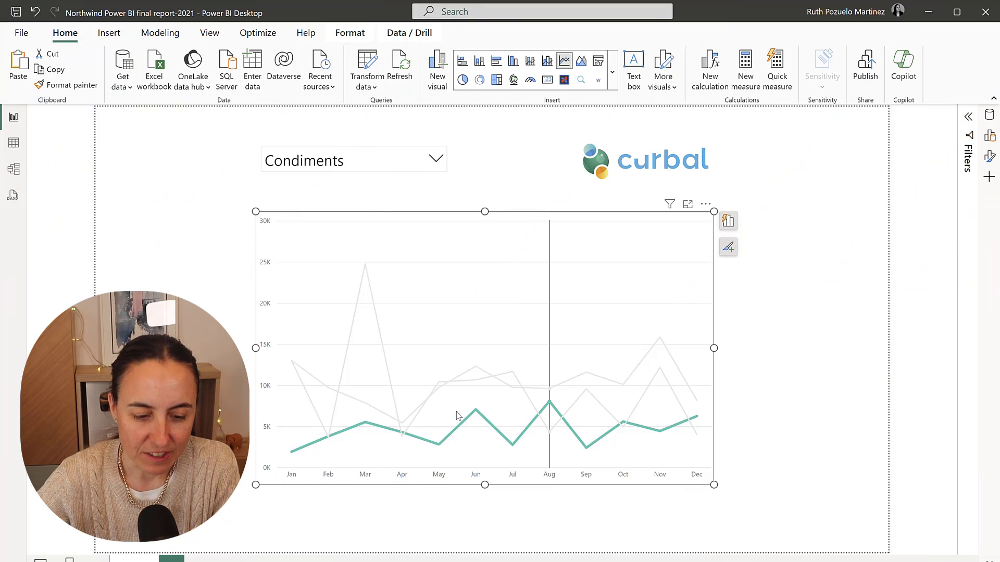
# - Filter the category slicer to Beverages, then Condiments, and finally Dairy Products
pyautogui.click(366, 166)
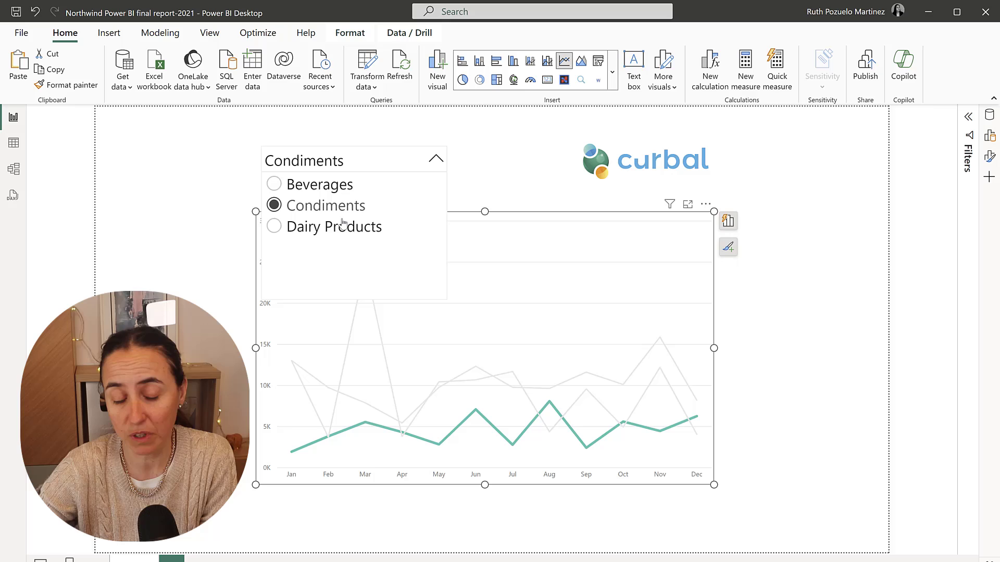
pyautogui.click(321, 187)
pyautogui.click(341, 167)
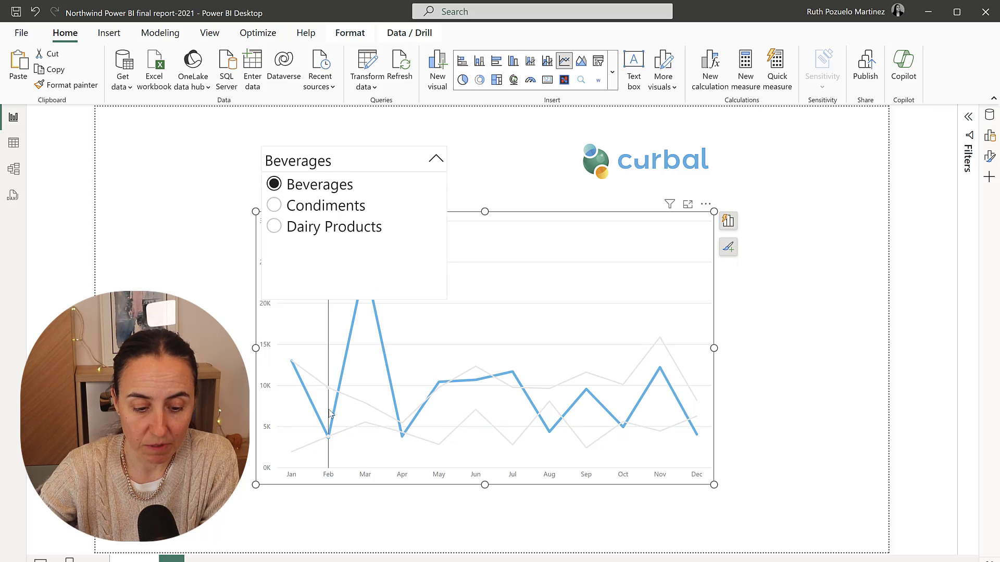
pyautogui.click(348, 207)
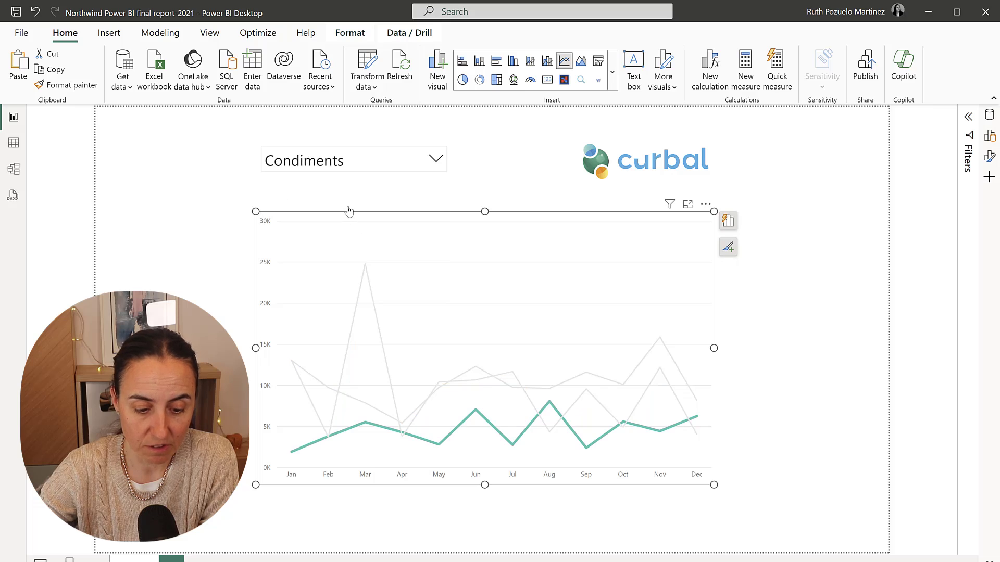
pyautogui.click(357, 164)
pyautogui.click(324, 233)
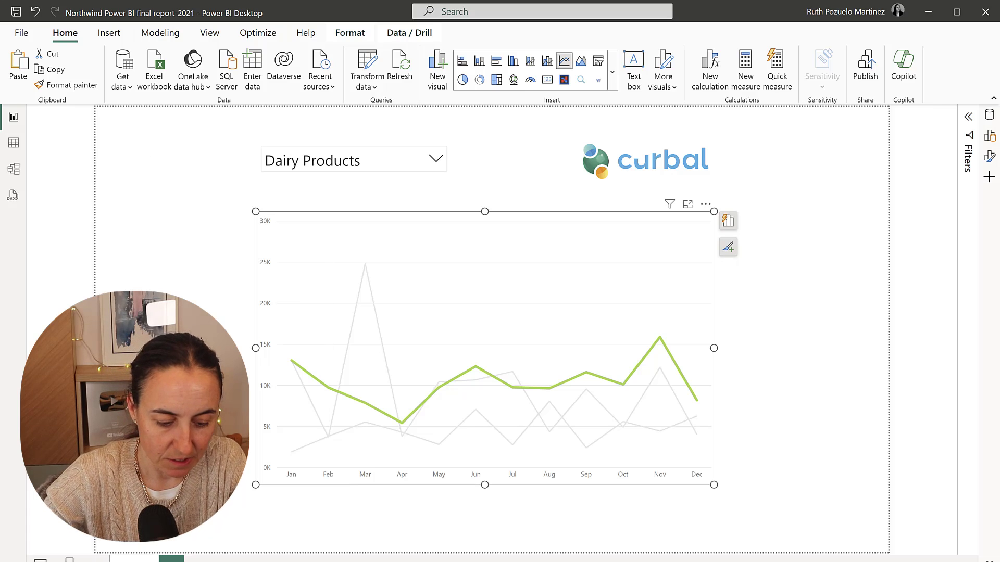
# - On a new page, build a table of Month Name and CategoryName
pyautogui.click(178, 558)
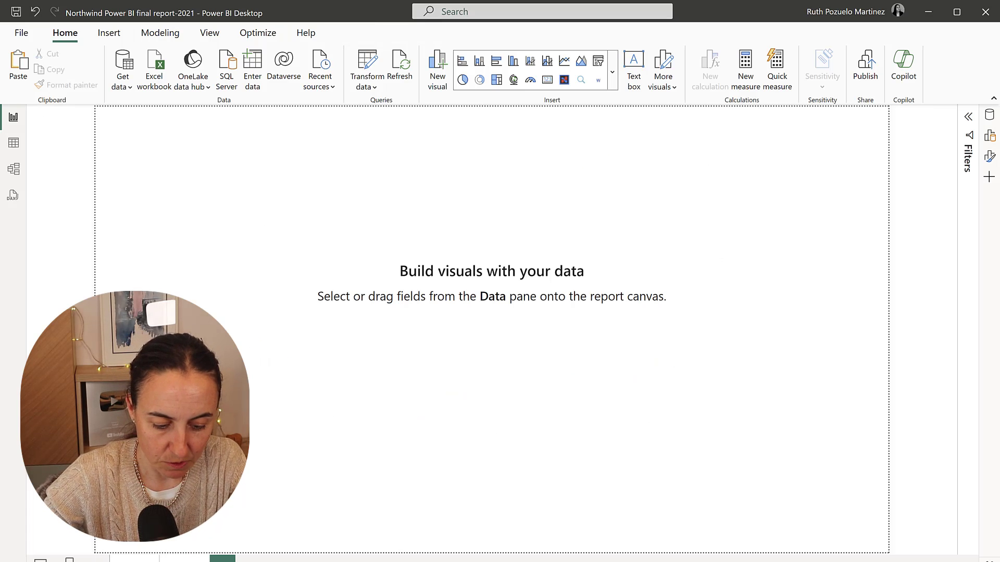
pyautogui.click(985, 116)
pyautogui.click(877, 166)
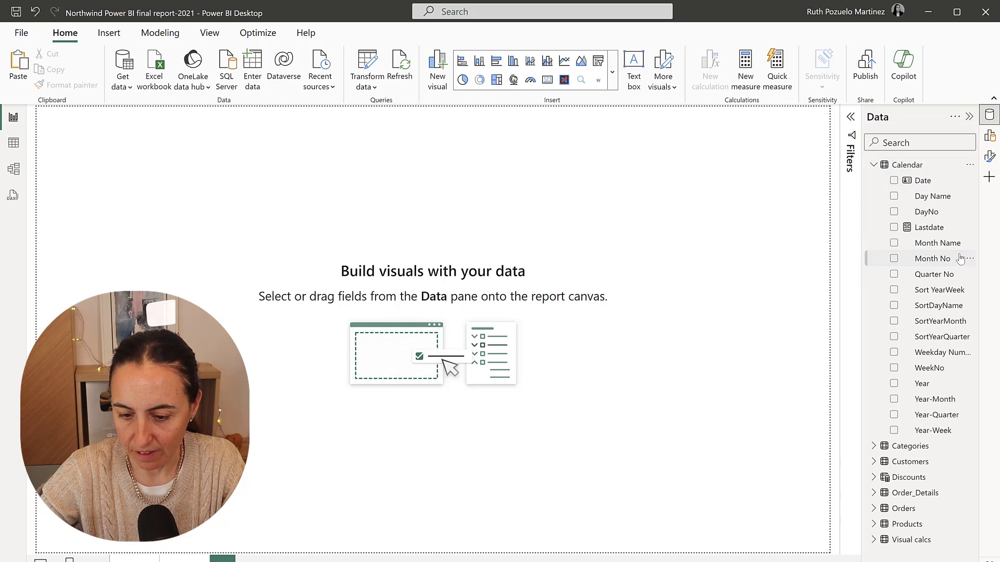
pyautogui.moveTo(938, 244); pyautogui.dragTo(692, 298)
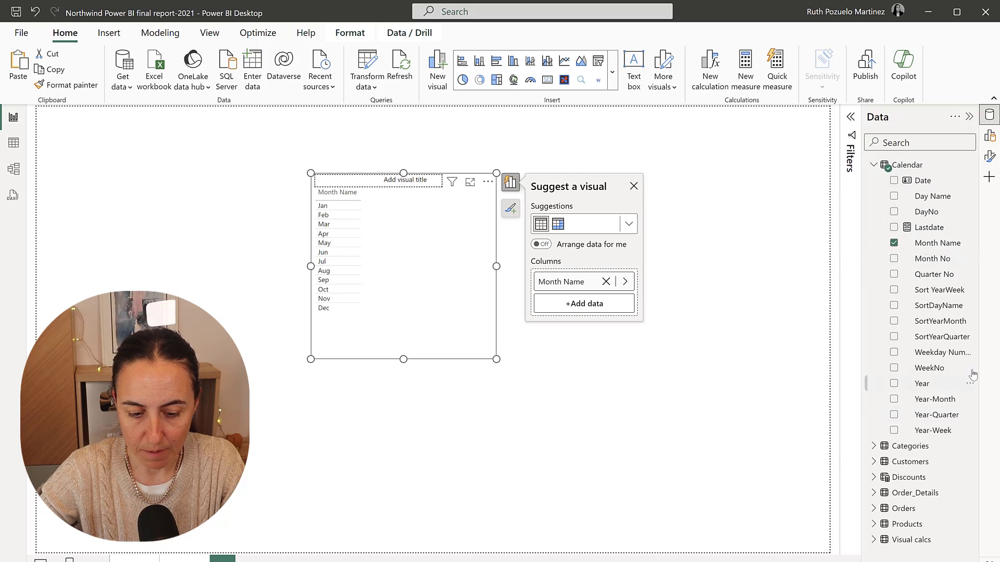
pyautogui.click(874, 446)
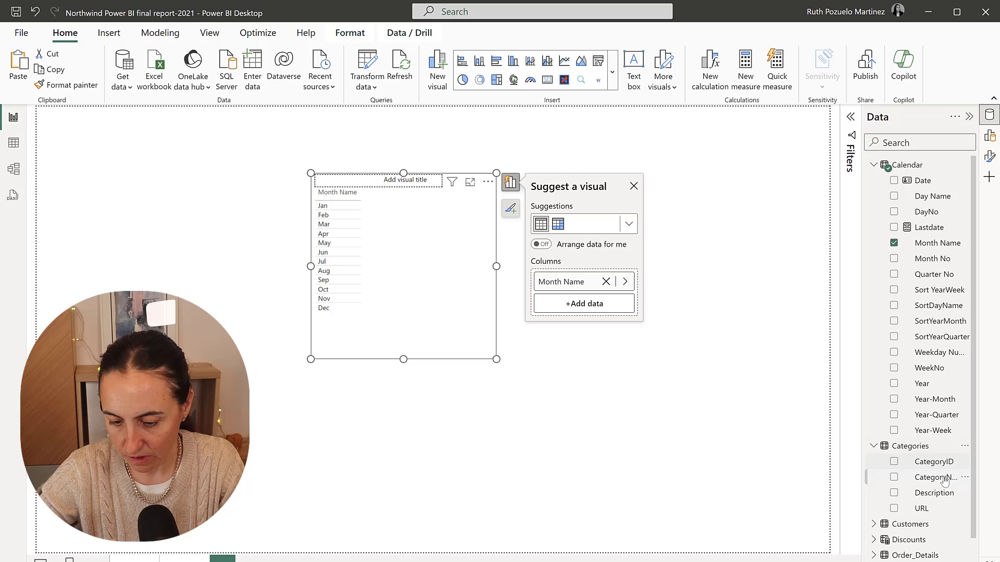
pyautogui.moveTo(945, 480); pyautogui.dragTo(411, 287)
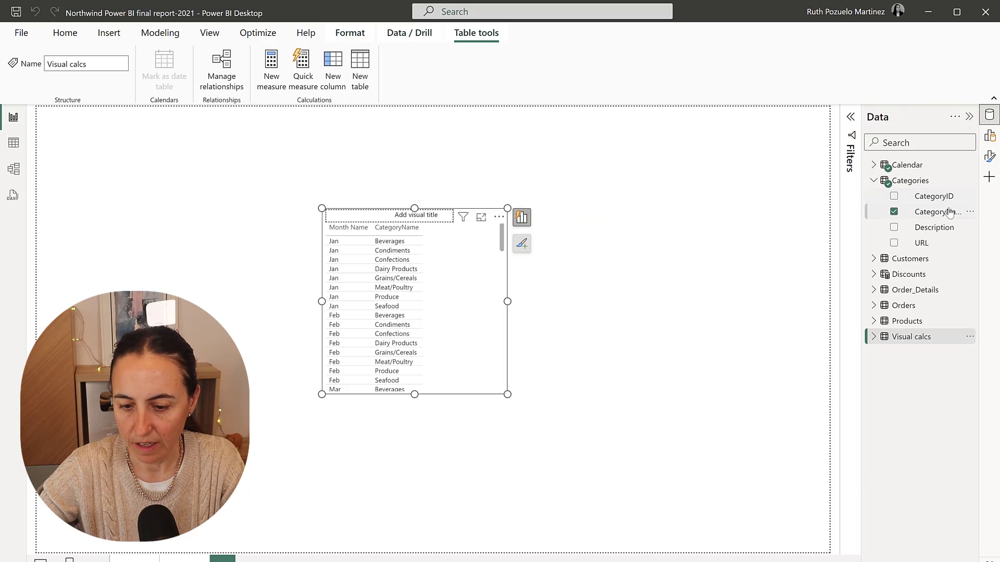
# - Add a separate CategoryName visual and turn it into a slicer
pyautogui.moveTo(949, 212); pyautogui.dragTo(441, 147)
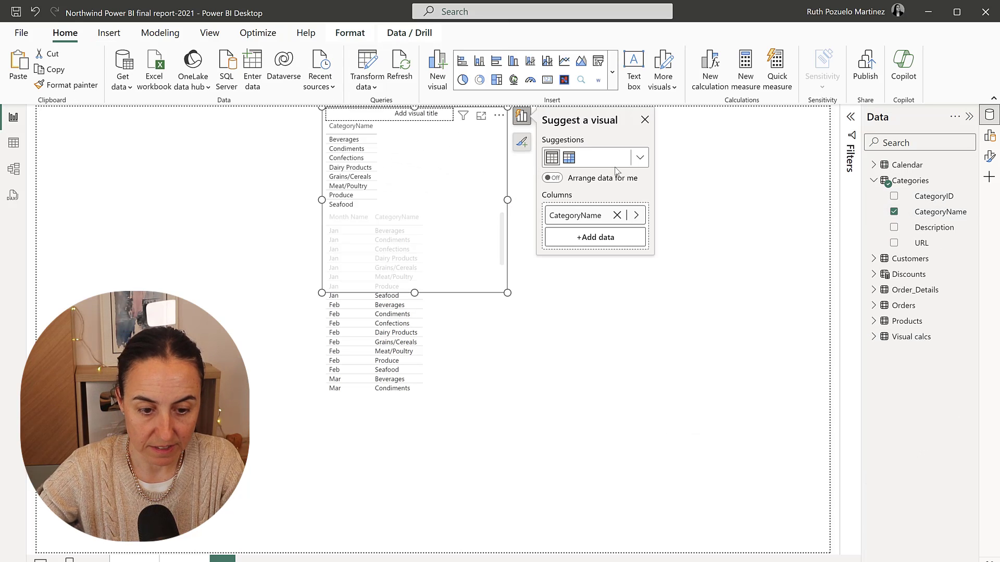
pyautogui.click(639, 158)
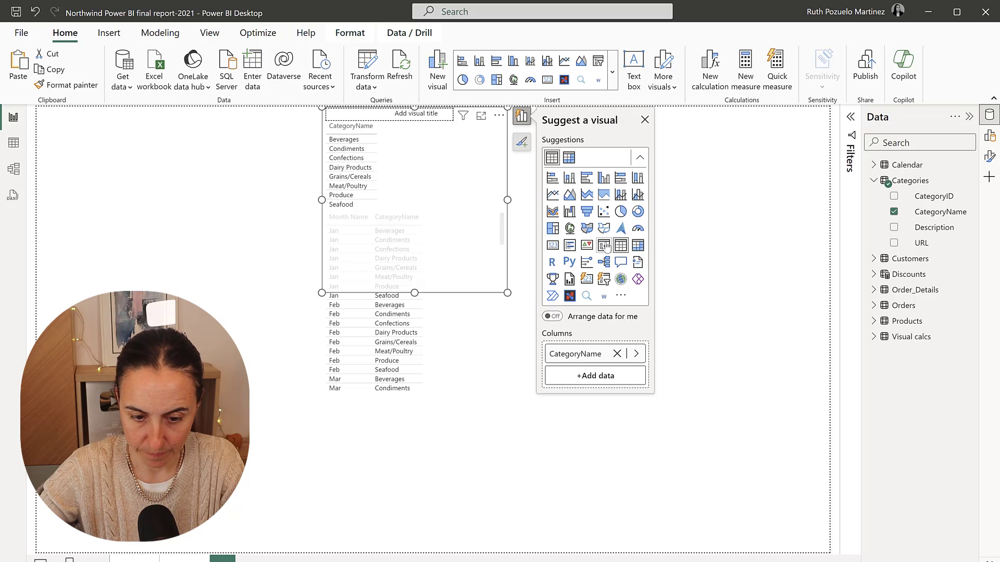
pyautogui.click(604, 245)
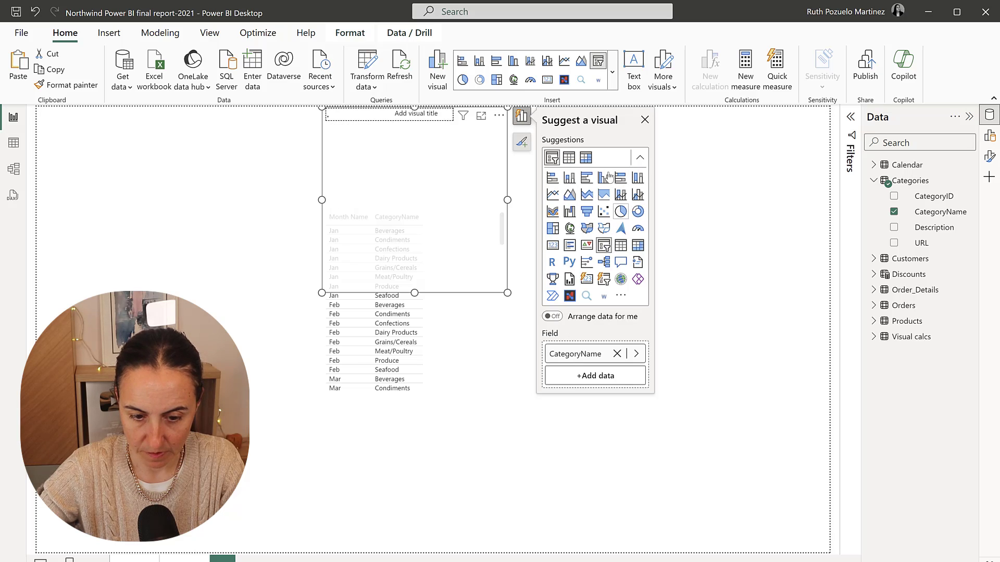
pyautogui.click(521, 142)
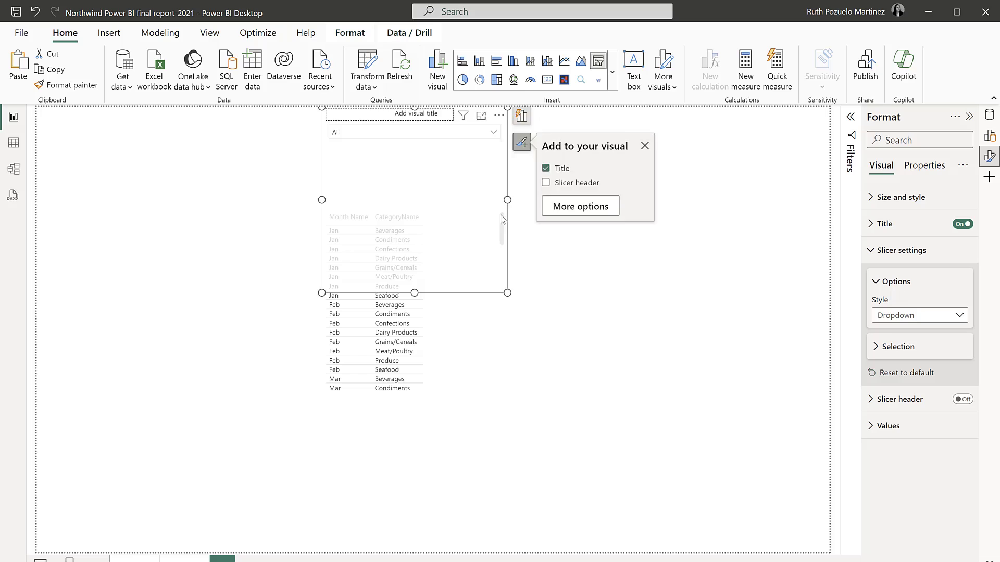
# - Filter the slicer to only Beverages, Condiments and Dairy Products
pyautogui.click(850, 154)
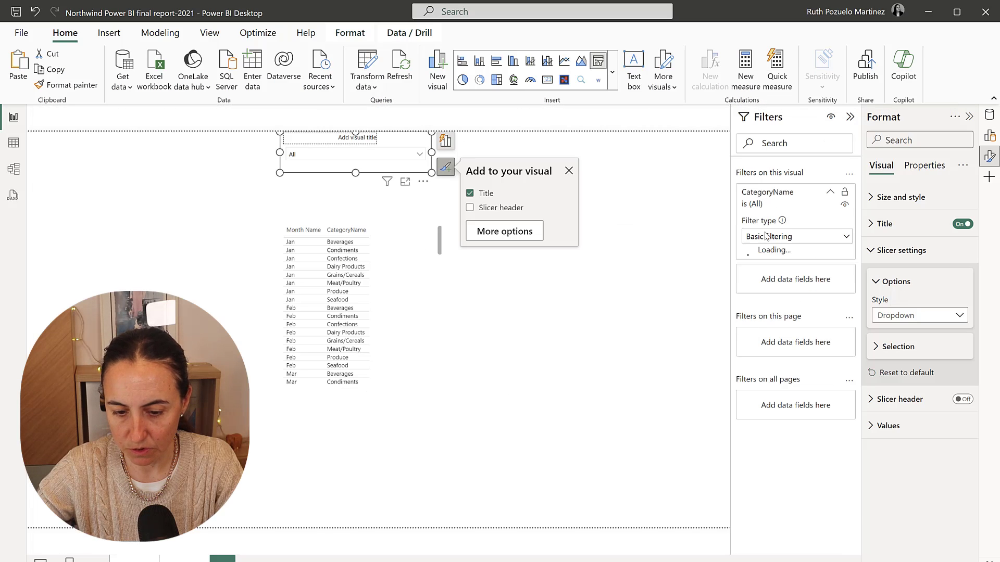
pyautogui.click(779, 287)
pyautogui.click(784, 301)
pyautogui.click(798, 329)
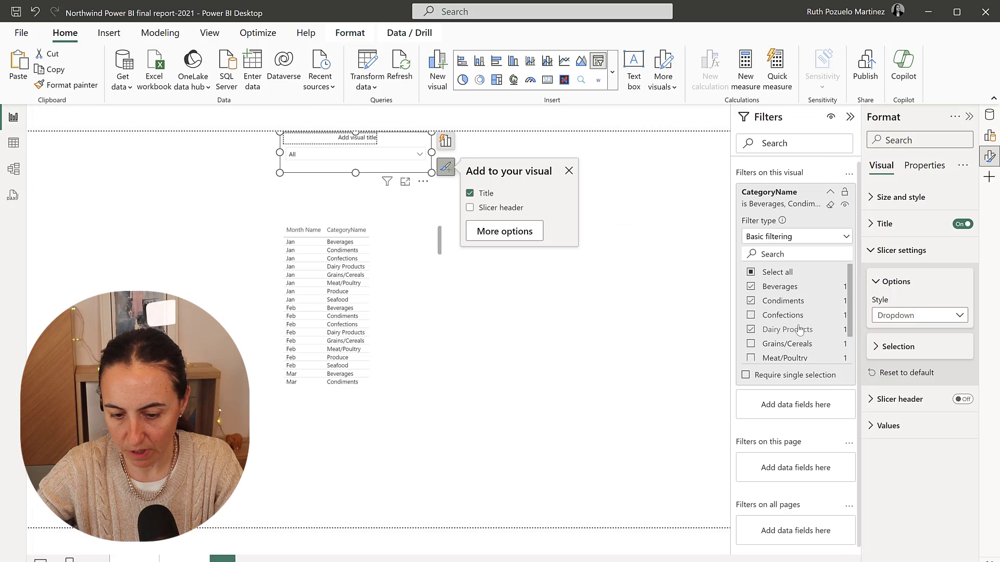
pyautogui.click(538, 181)
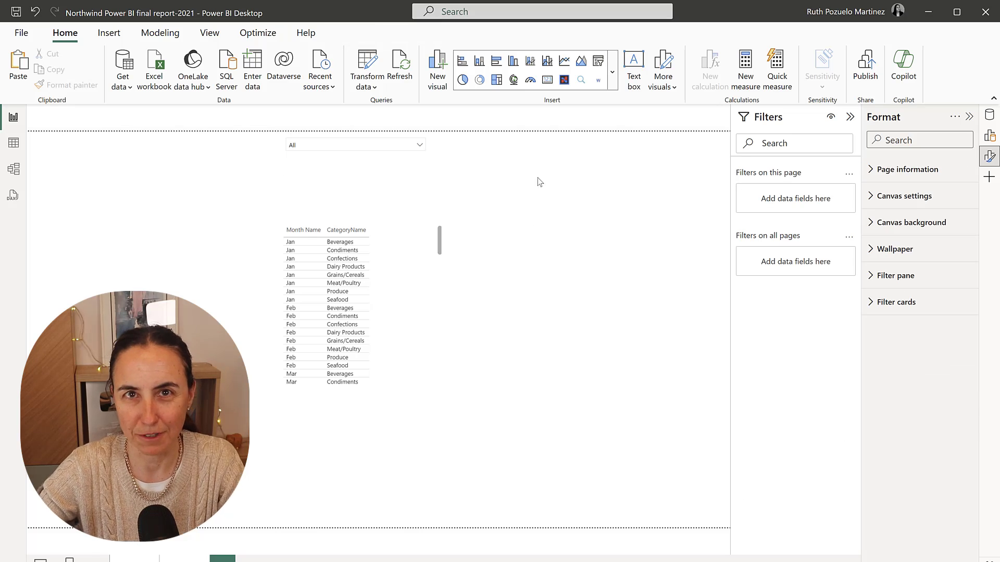
# - Test the slicer with Condiments and Dairy Products, then clear it to show all categories
pyautogui.click(360, 141)
pyautogui.click(323, 165)
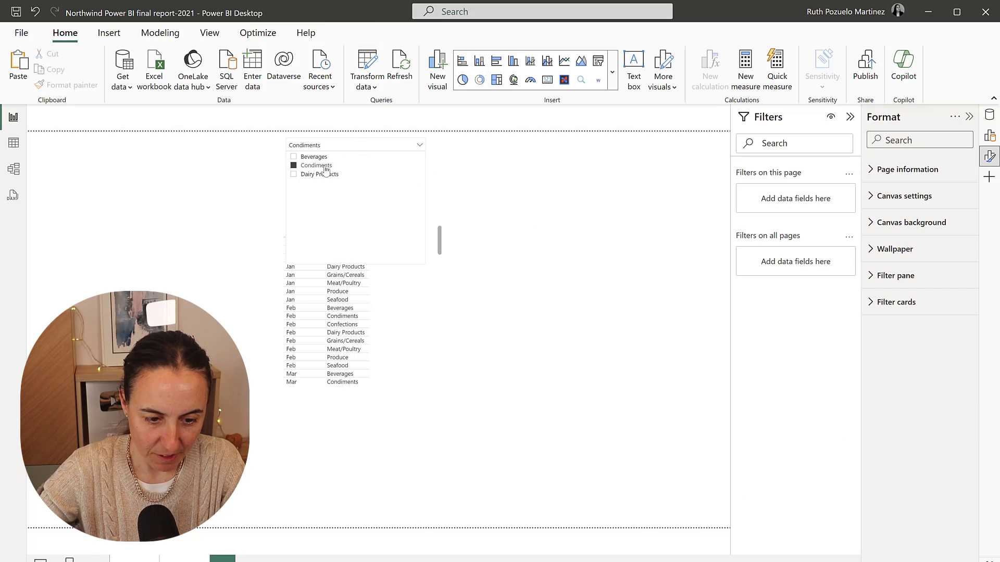
pyautogui.click(318, 174)
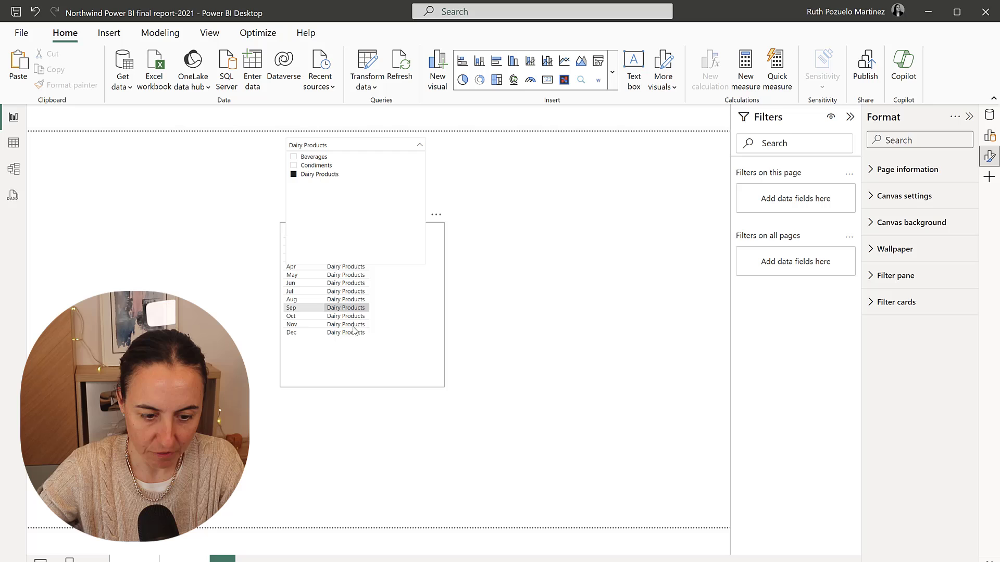
pyautogui.click(316, 166)
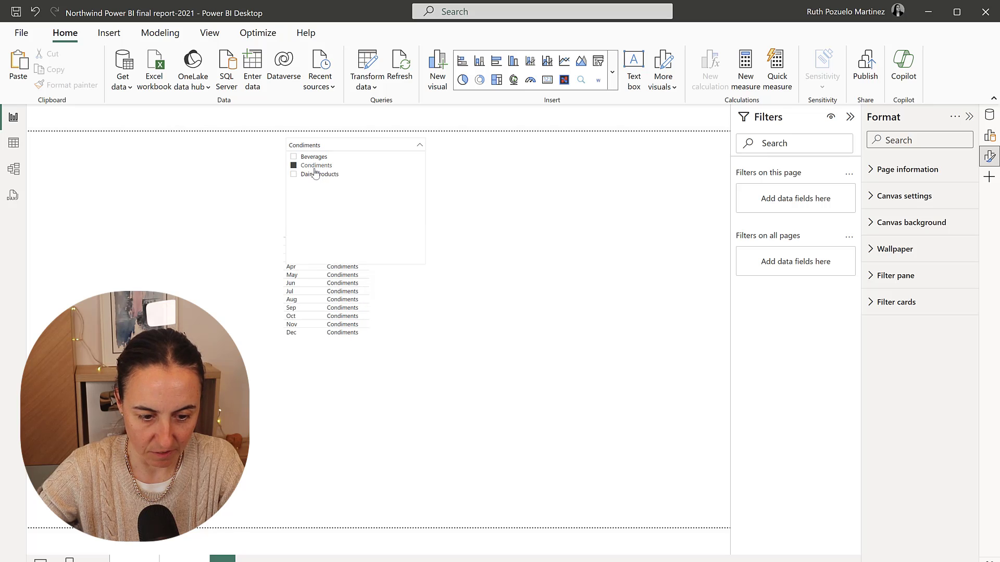
pyautogui.click(316, 166)
pyautogui.click(989, 115)
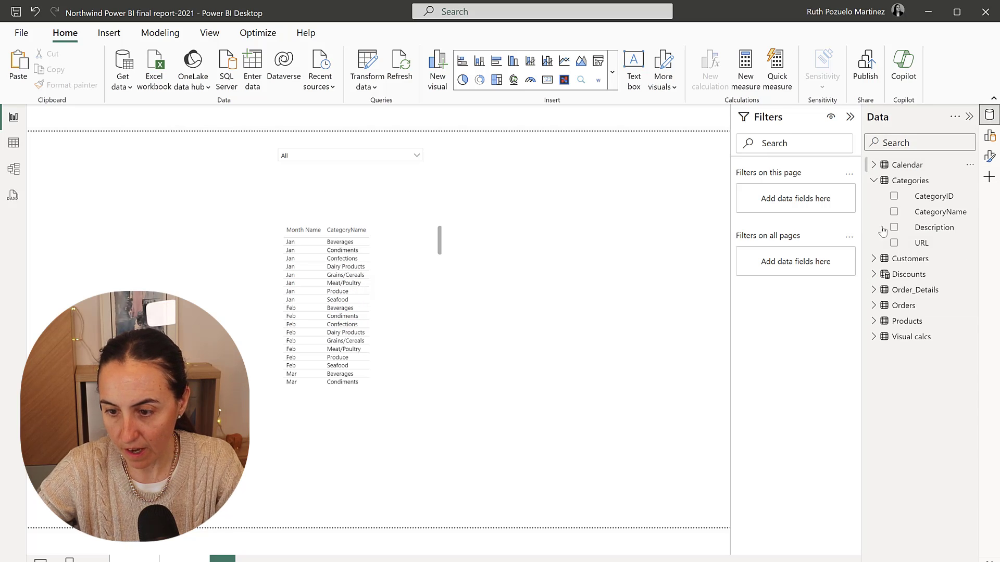
# - Create a new measure in Visual calcs named 'Bev Yes'
pyautogui.rightClick(928, 336)
pyautogui.click(319, 212)
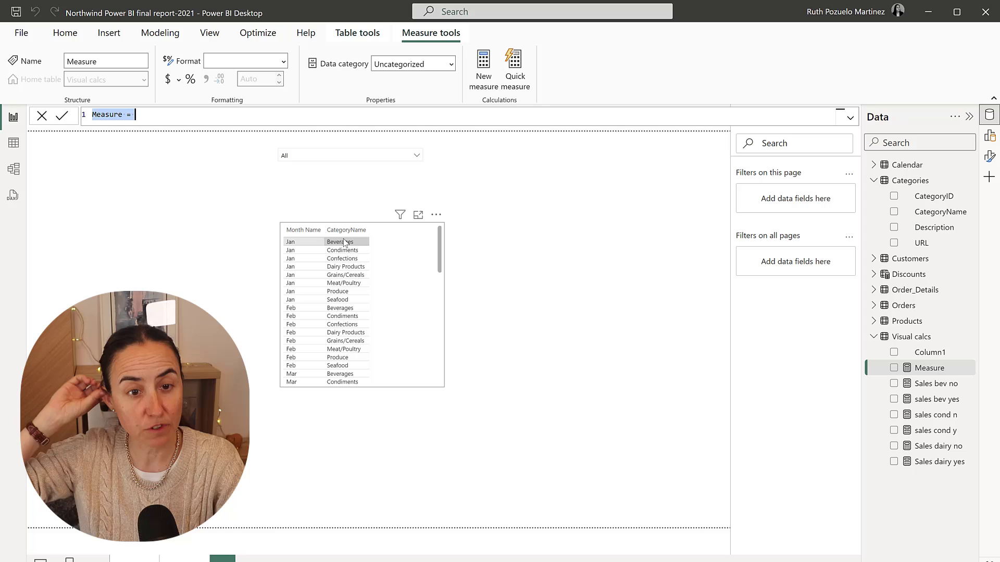
pyautogui.write('Bev Y')
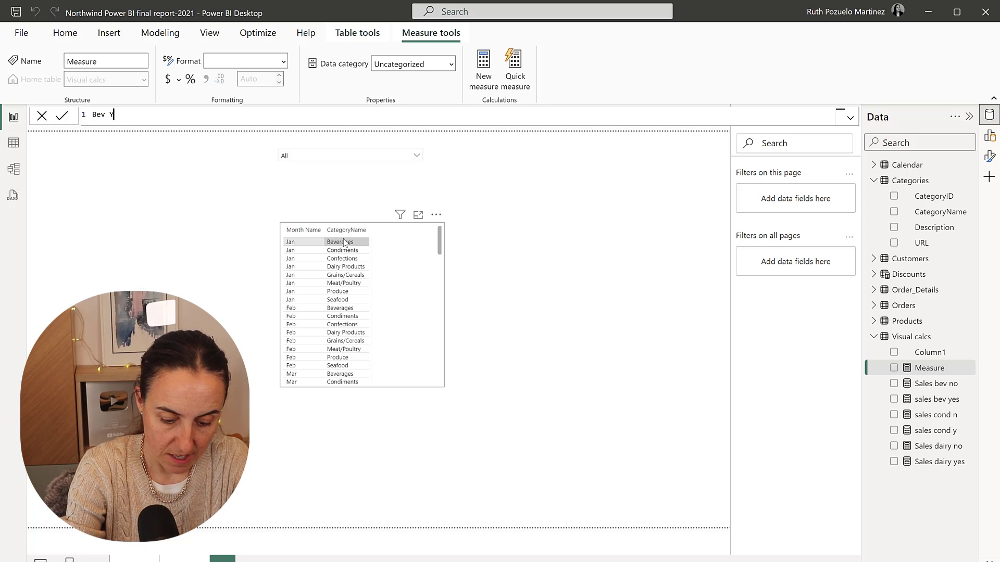
pyautogui.write('es =')
pyautogui.hotkey('shift', 'Return')
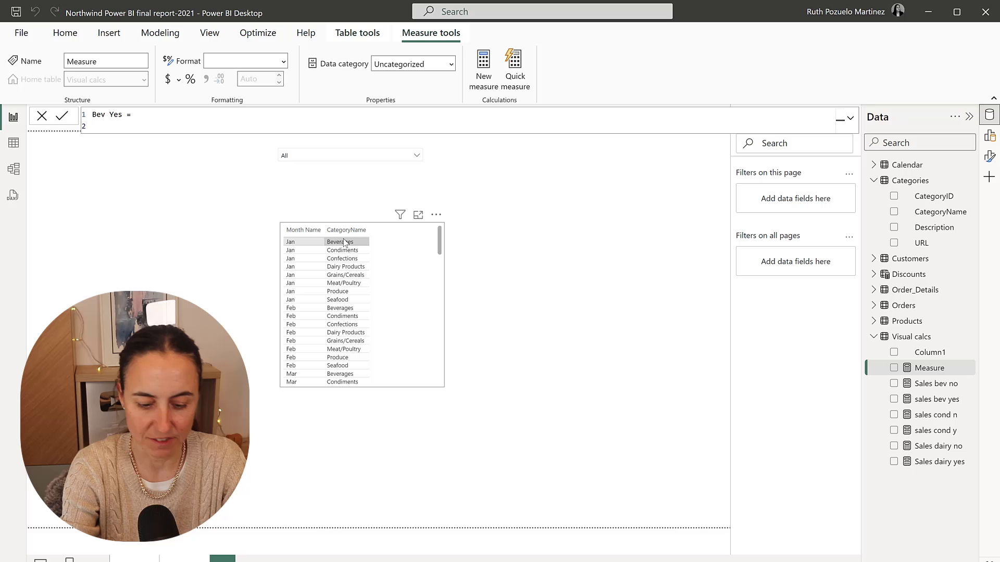
# - Write the condition IF(SELECTEDVALUE(Categories[CategoryName])="Beverages", in the formula
pyautogui.write('IF(sele')
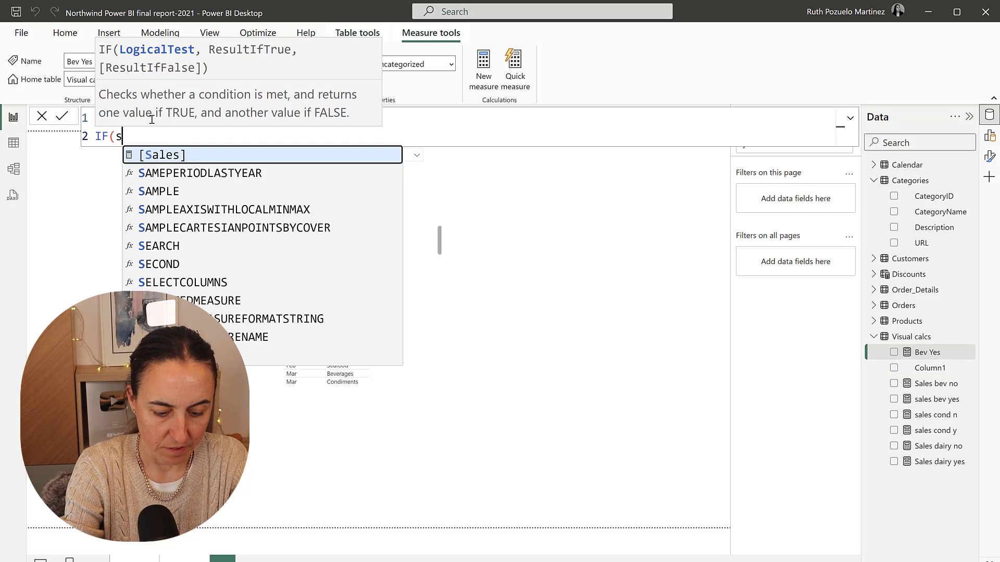
pyautogui.press('Down')
pyautogui.press('Down')
pyautogui.press('Down')
pyautogui.press('Down')
pyautogui.press('Tab')
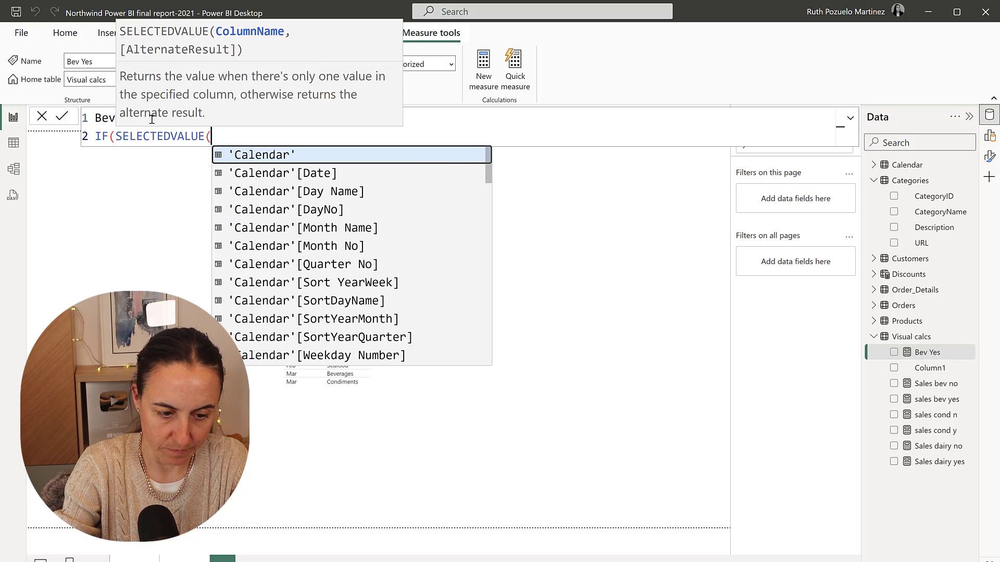
pyautogui.write('categ')
pyautogui.press('Down')
pyautogui.press('Down')
pyautogui.press('Tab')
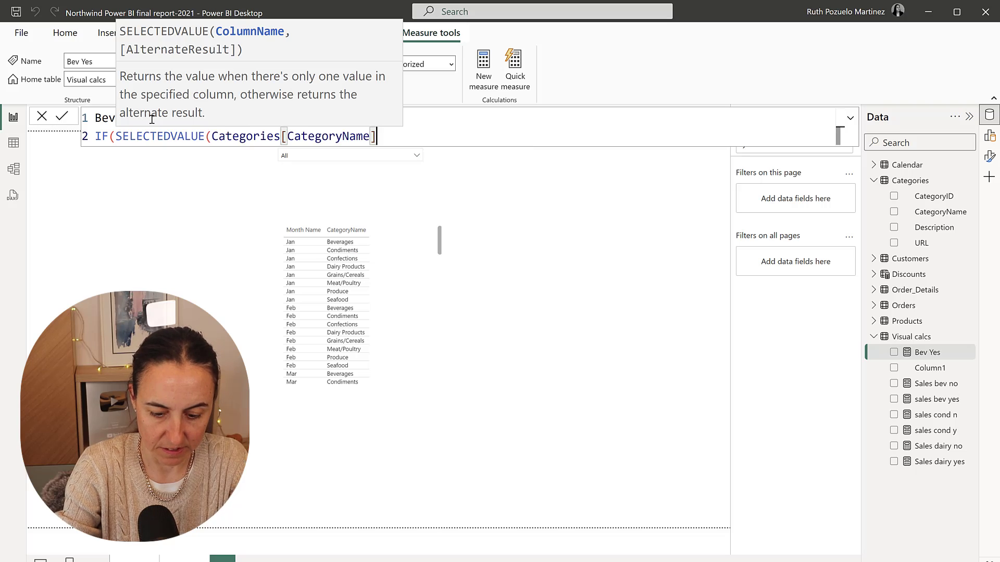
pyautogui.write(']="Beve')
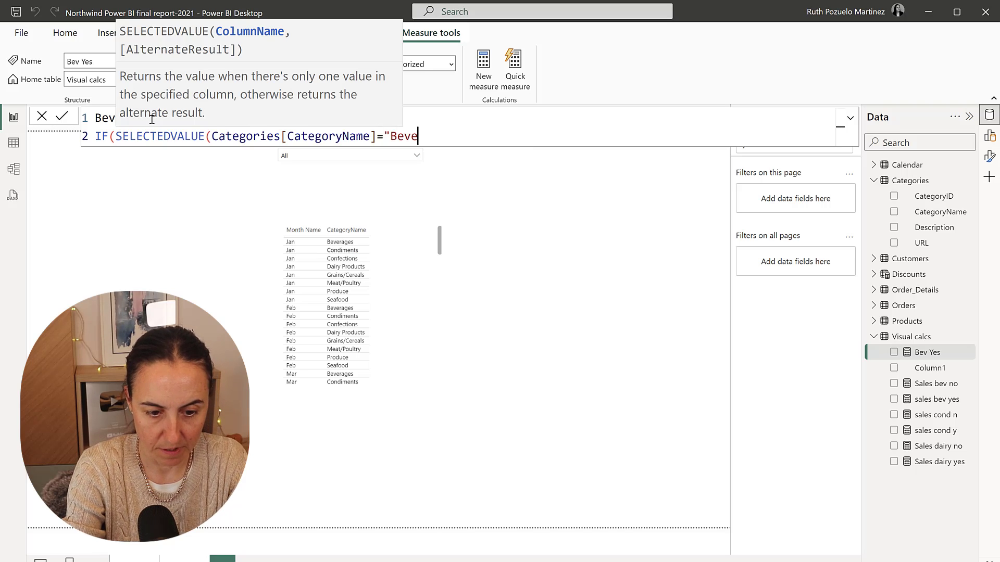
pyautogui.write('ra')
pyautogui.press('BackSpace')
pyautogui.write('rages')
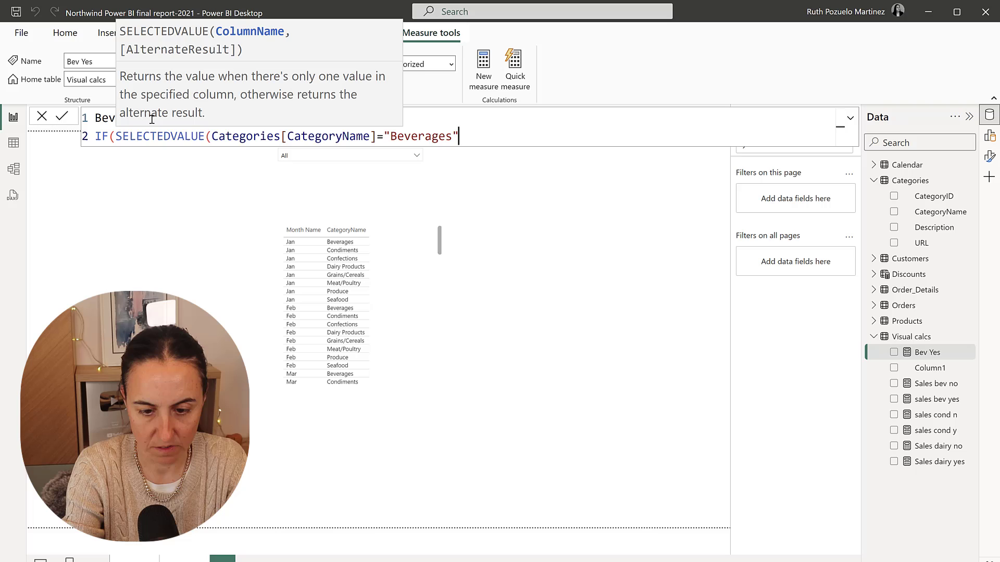
pyautogui.write('"')
pyautogui.write('),')
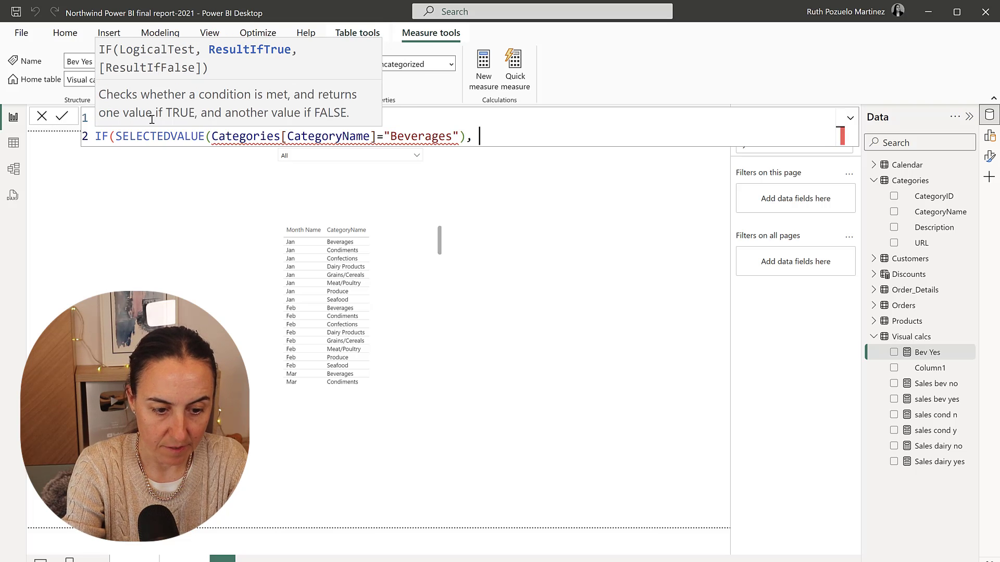
pyautogui.hotkey('shift', 'Return')
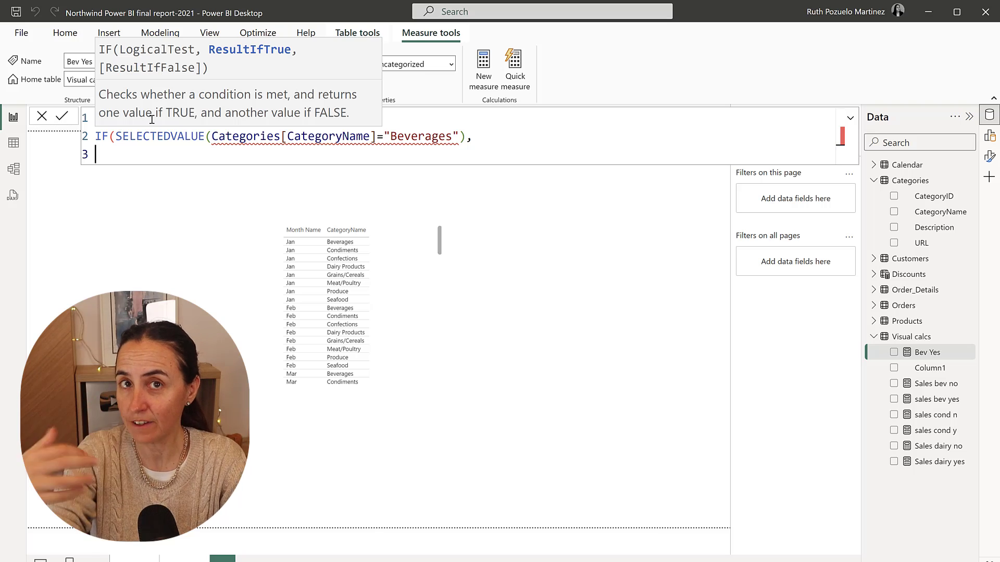
# - On the next line, begin CALCULATE([Sales], Categories[CategoryName] as the true result
pyautogui.write('cal')
pyautogui.press('Tab')
pyautogui.write('[')
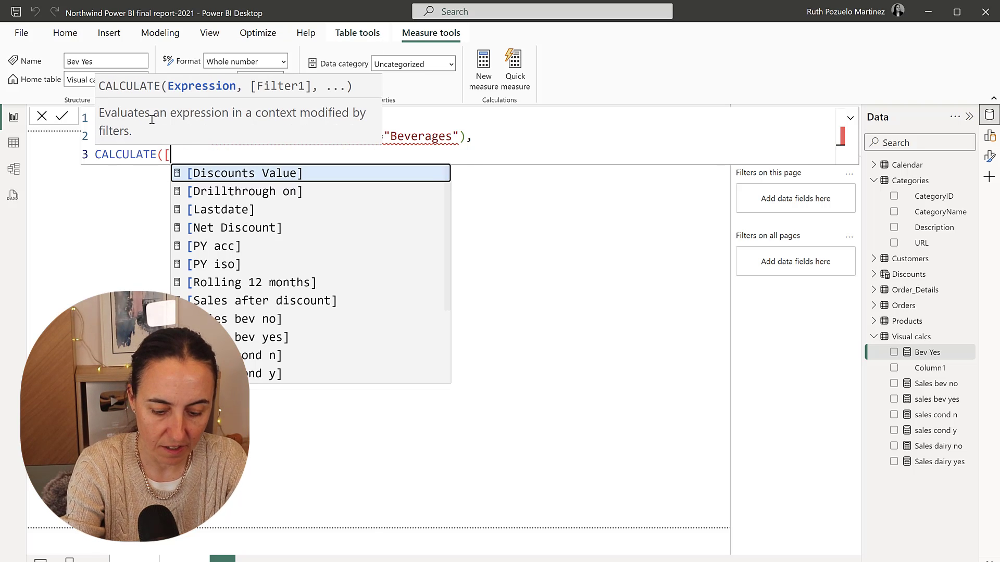
pyautogui.write('sal')
pyautogui.press('Tab')
pyautogui.write(', ')
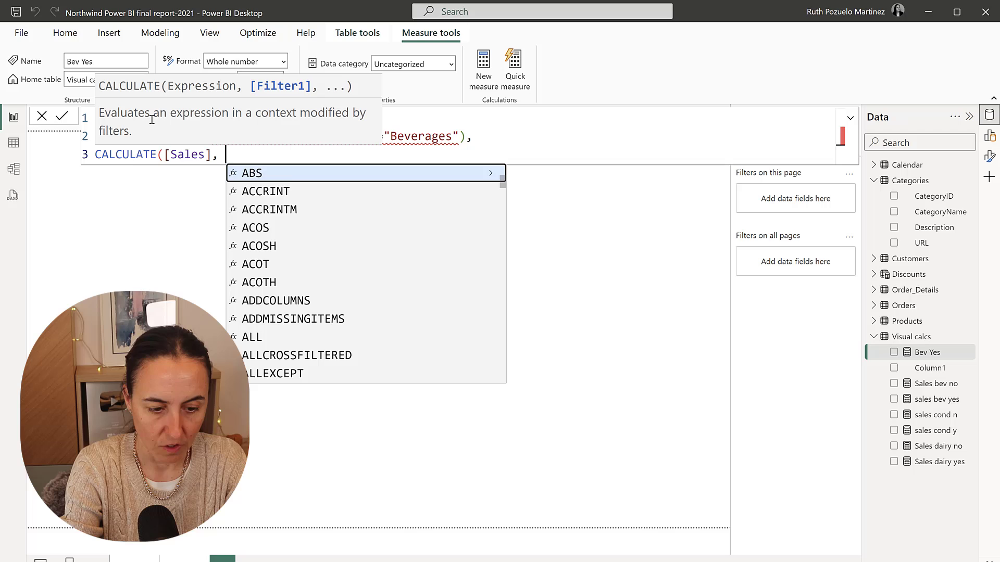
pyautogui.write('categ')
pyautogui.press('Down')
pyautogui.press('Tab')
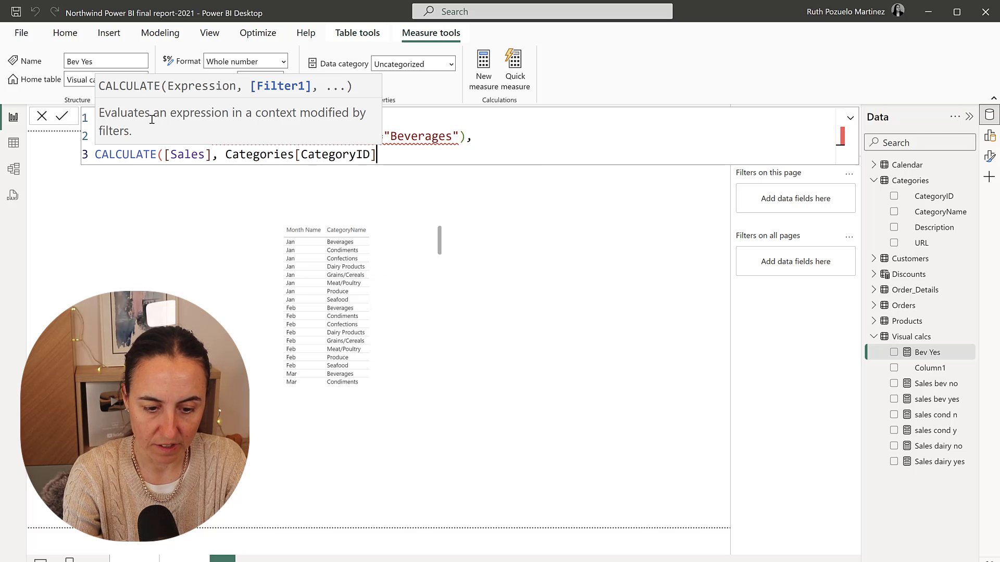
# - Close the formula with ="Beverages")), then add Bev Yes to the table and enlarge it
pyautogui.press('BackSpace')
pyautogui.press('BackSpace')
pyautogui.press('BackSpace')
pyautogui.write('Name]="Beverages"))')
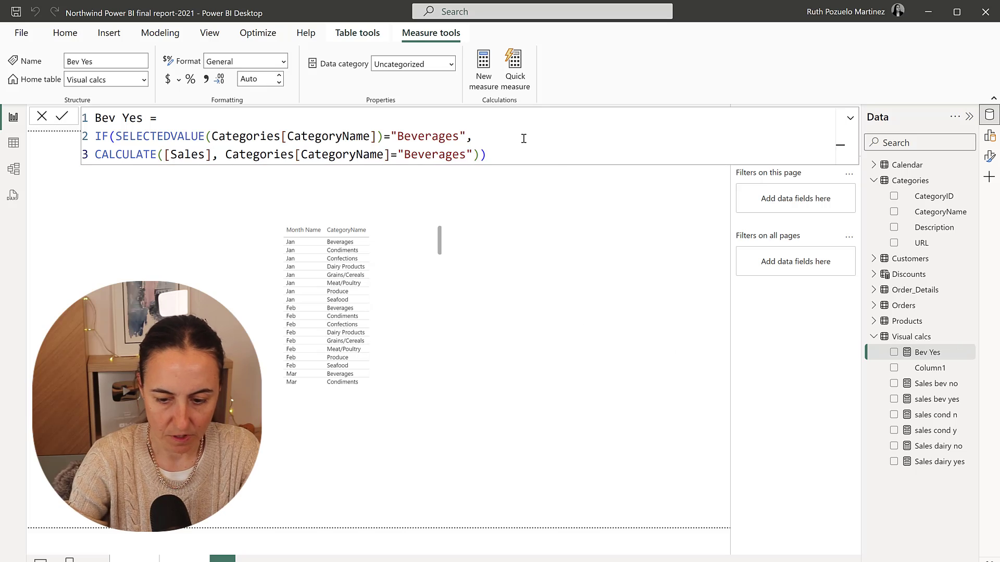
pyautogui.moveTo(919, 353); pyautogui.dragTo(397, 282)
pyautogui.moveTo(444, 387); pyautogui.dragTo(461, 403)
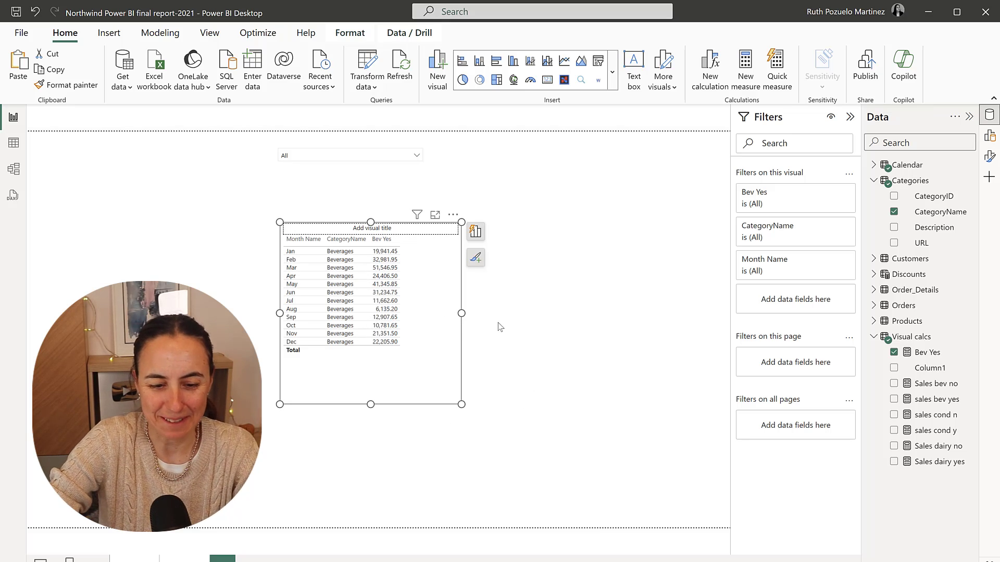
pyautogui.click(475, 231)
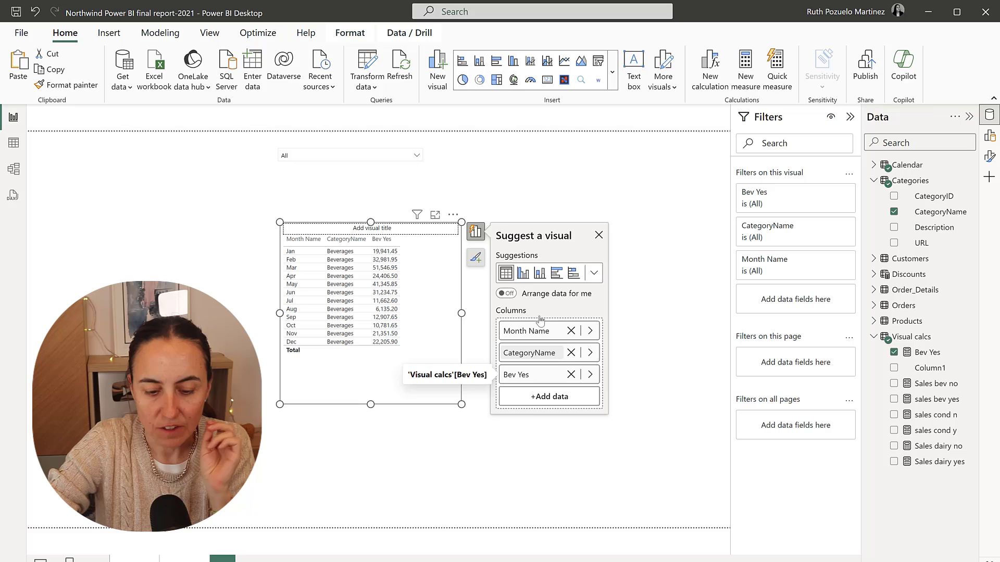
# - Convert the Bev Yes table into a line chart by month
pyautogui.click(595, 275)
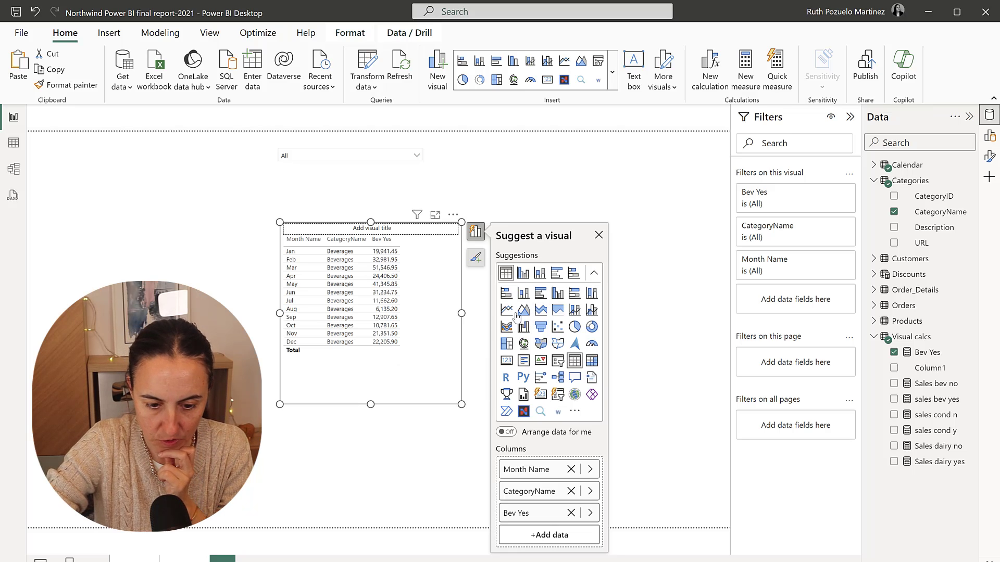
pyautogui.click(506, 309)
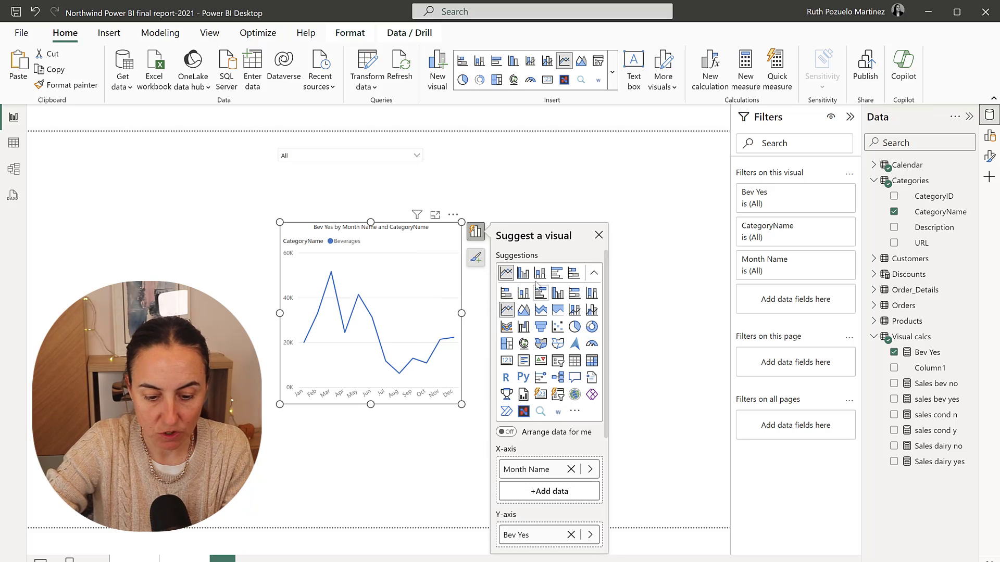
pyautogui.scroll(-3, 540, 440)
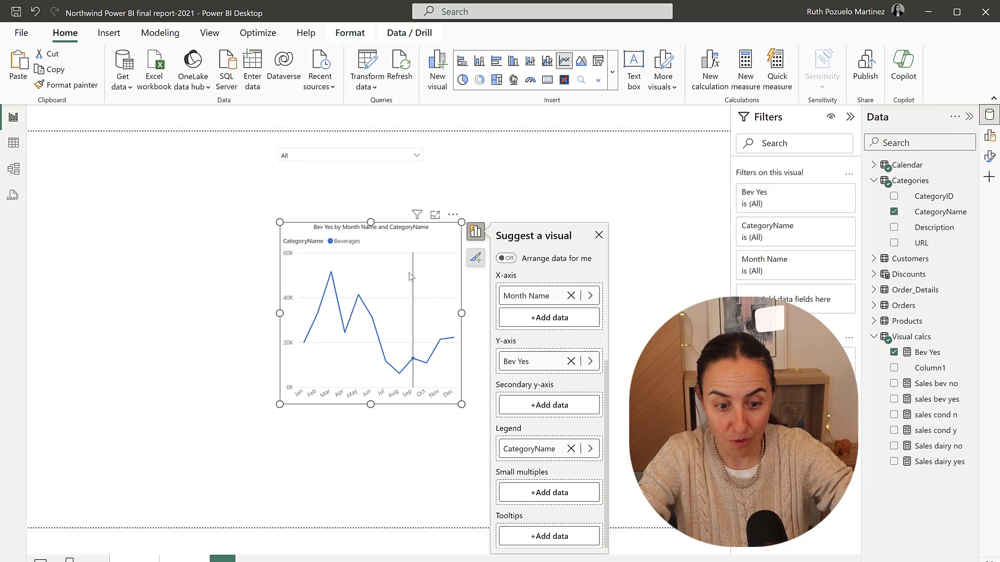
# - Delete the converted chart and insert a fresh blank line chart
pyautogui.press('Delete')
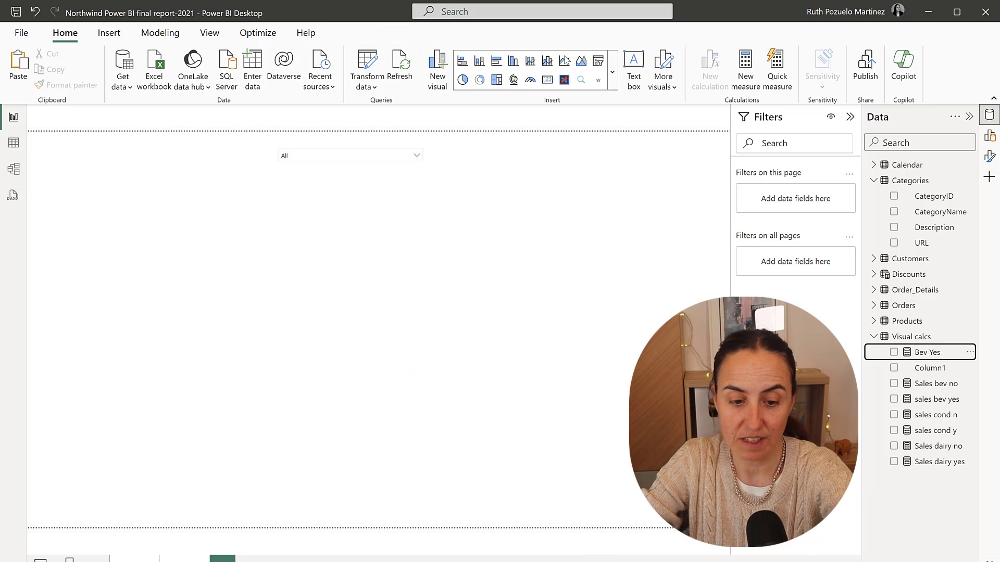
pyautogui.click(612, 71)
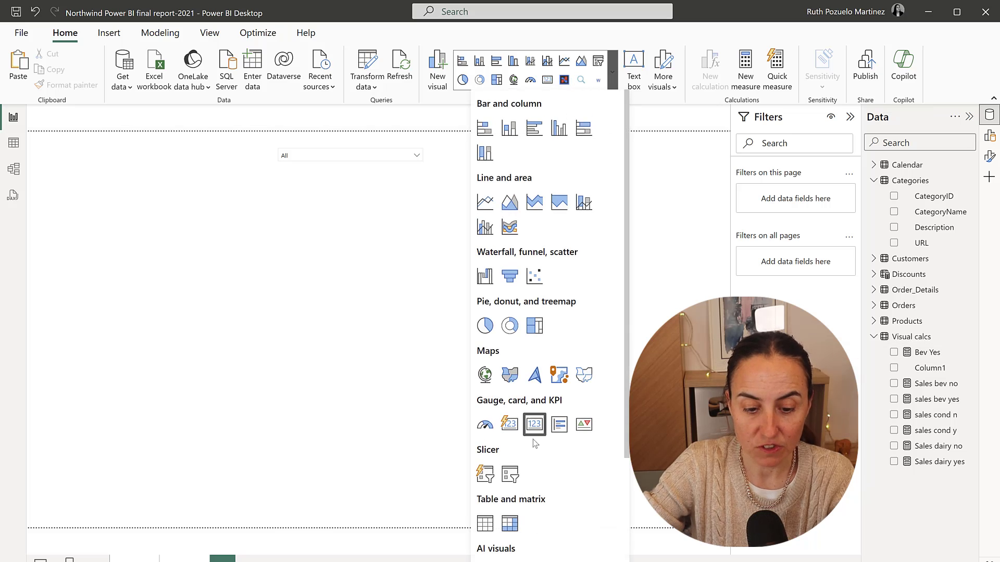
pyautogui.click(484, 202)
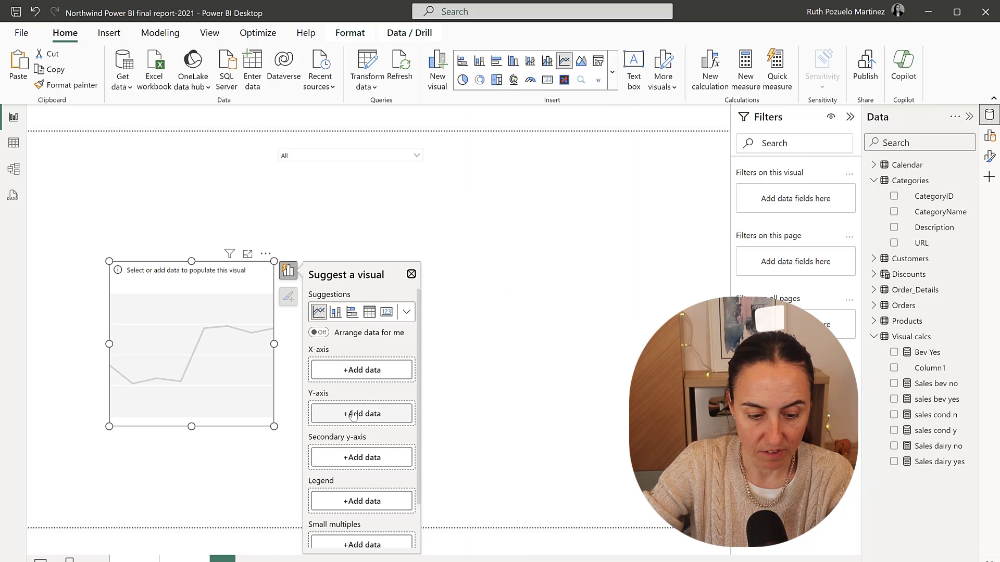
# - Plot Bev Yes against Month Name and move the chart to the page centre
pyautogui.click(364, 370)
pyautogui.write('mon')
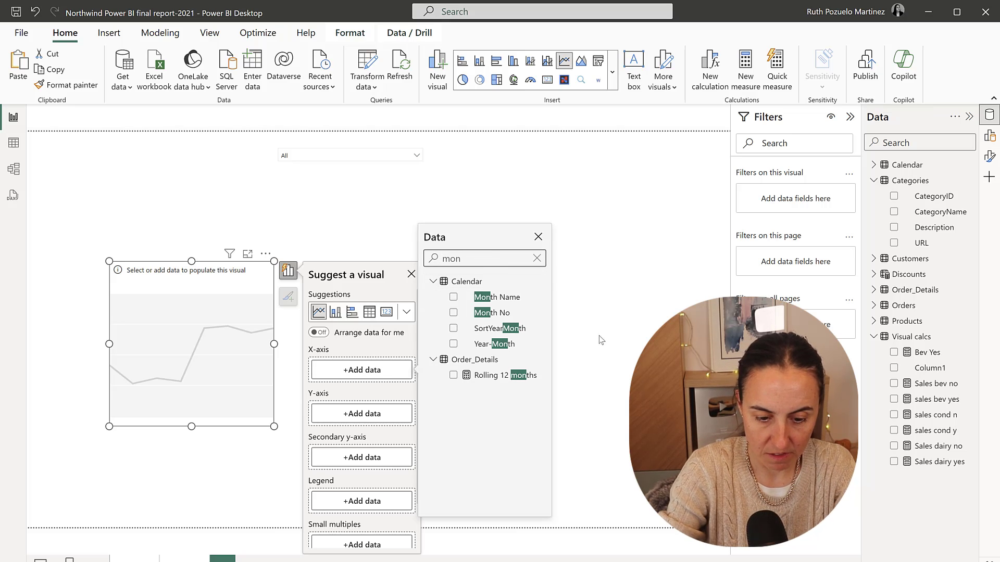
pyautogui.click(497, 297)
pyautogui.click(353, 439)
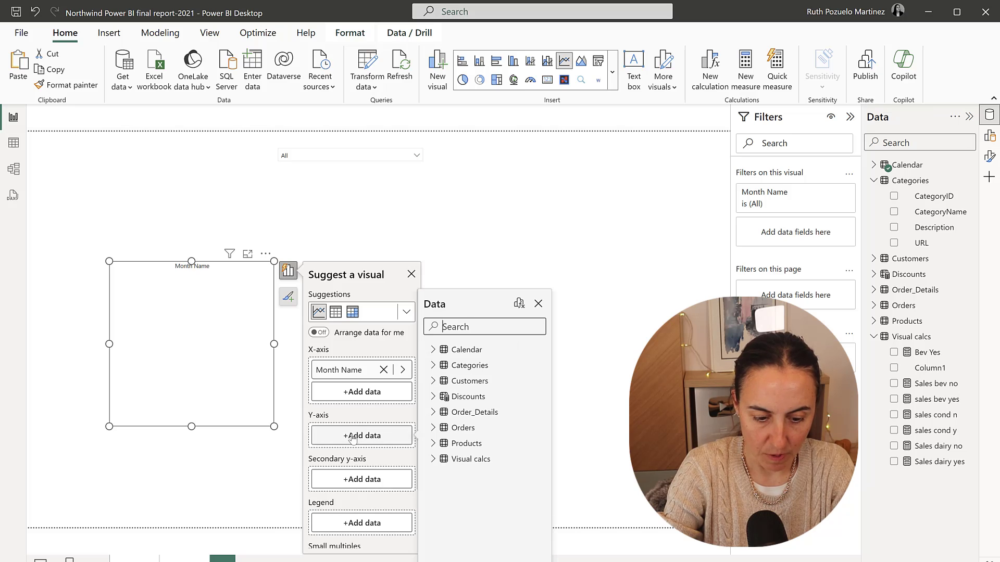
pyautogui.click(433, 460)
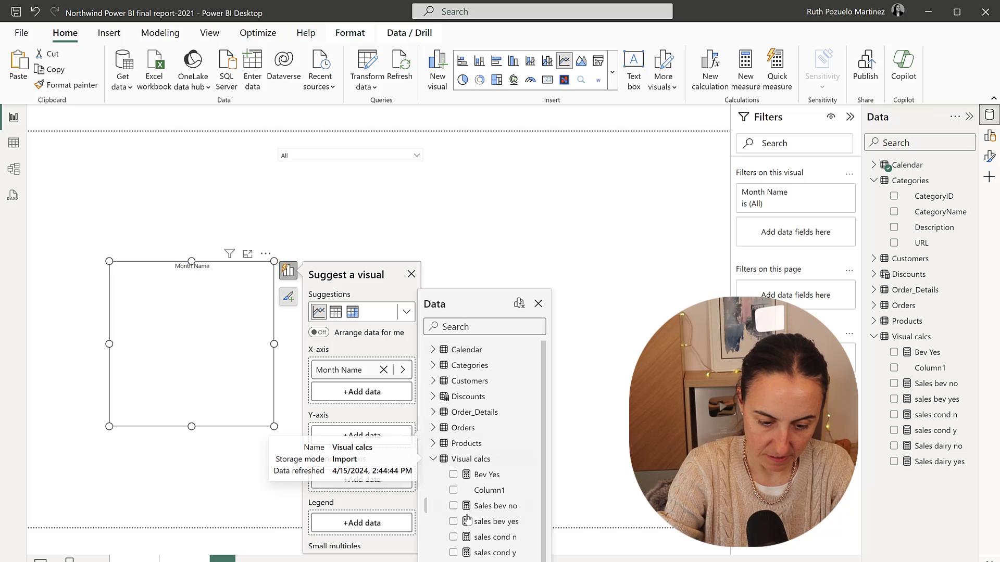
pyautogui.click(453, 475)
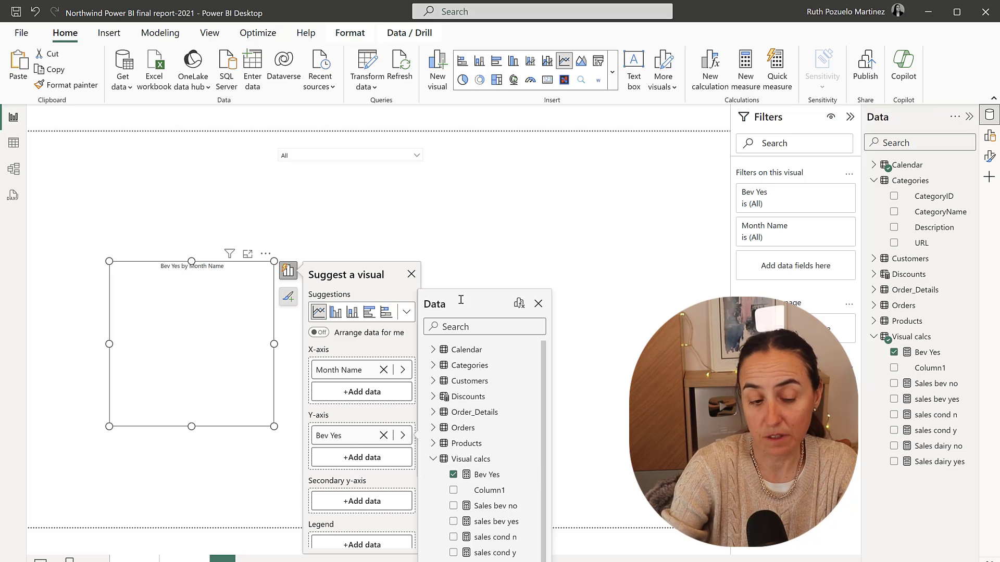
pyautogui.click(271, 268)
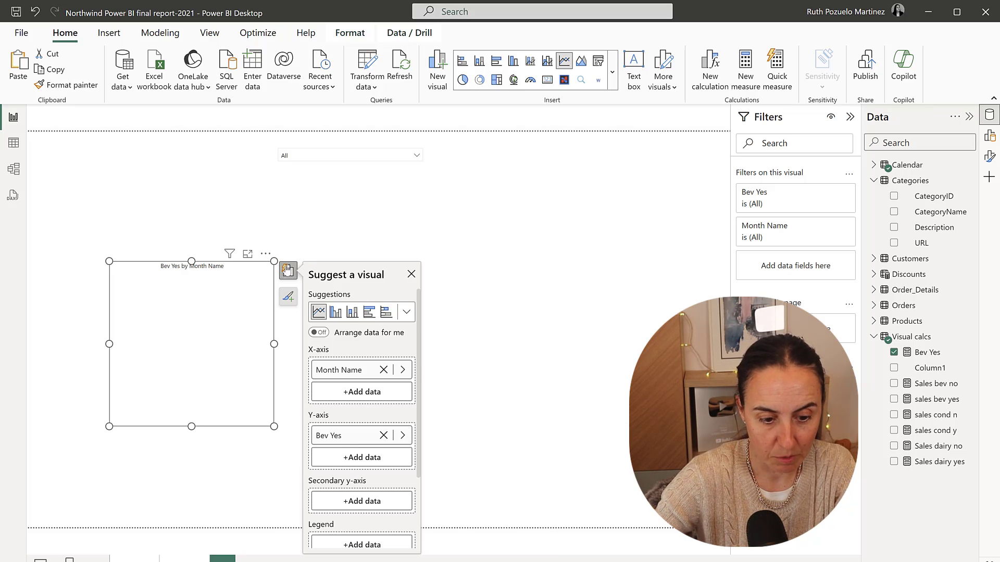
pyautogui.moveTo(274, 267); pyautogui.dragTo(419, 260)
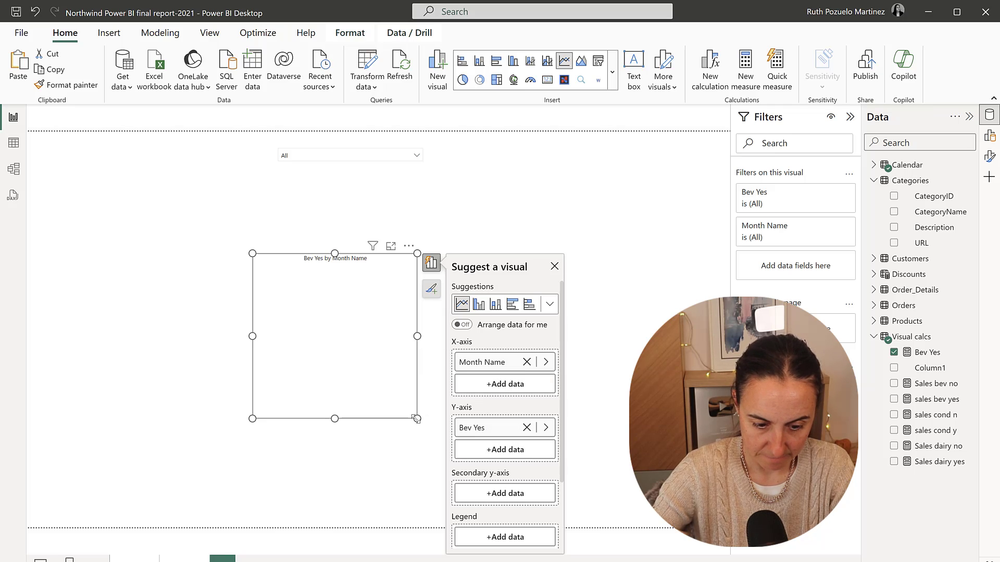
# - Filter the slicer to Beverages, then resize and widen the chart and move it up-left
pyautogui.moveTo(417, 419); pyautogui.dragTo(400, 401)
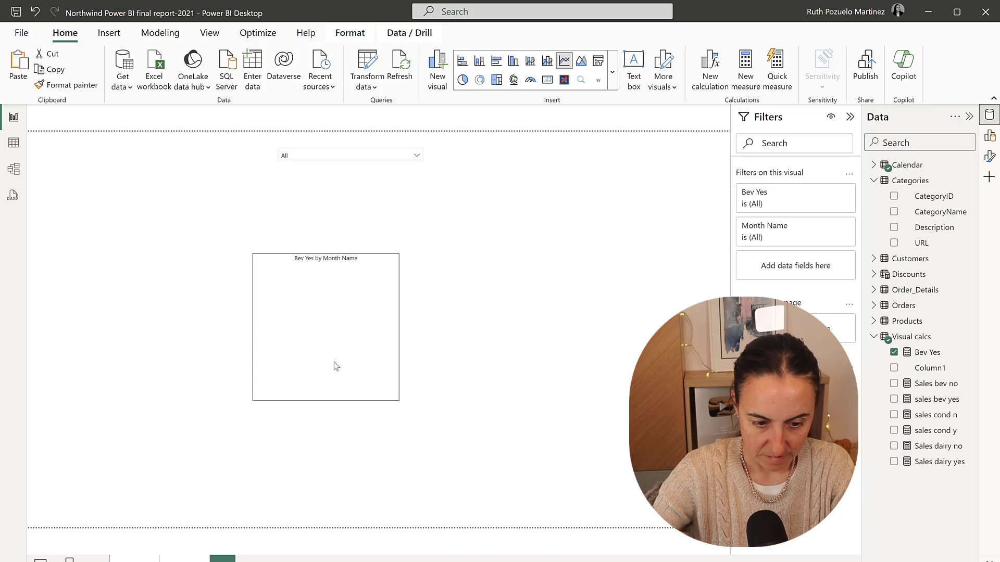
pyautogui.click(336, 159)
pyautogui.click(308, 168)
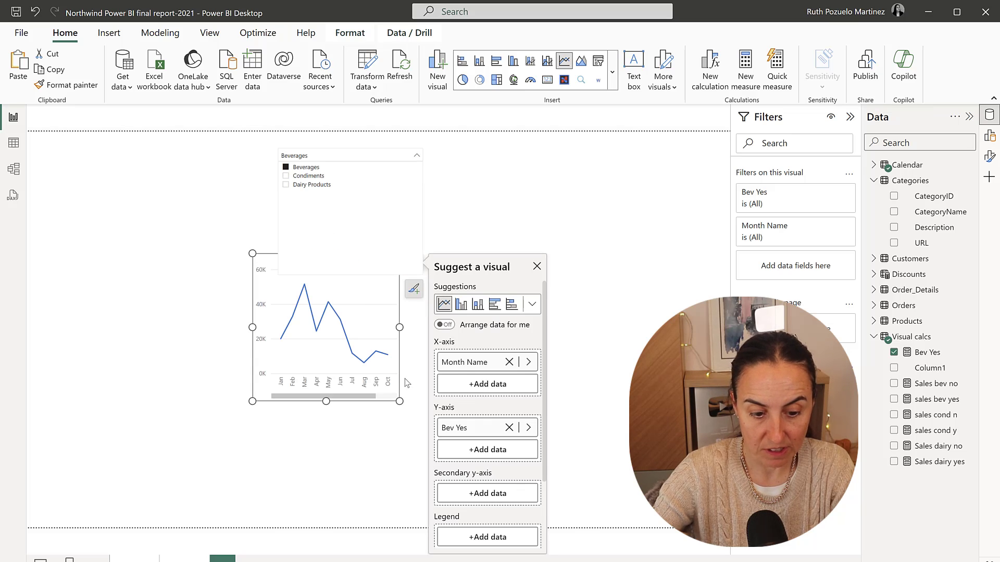
pyautogui.moveTo(400, 401); pyautogui.dragTo(449, 452)
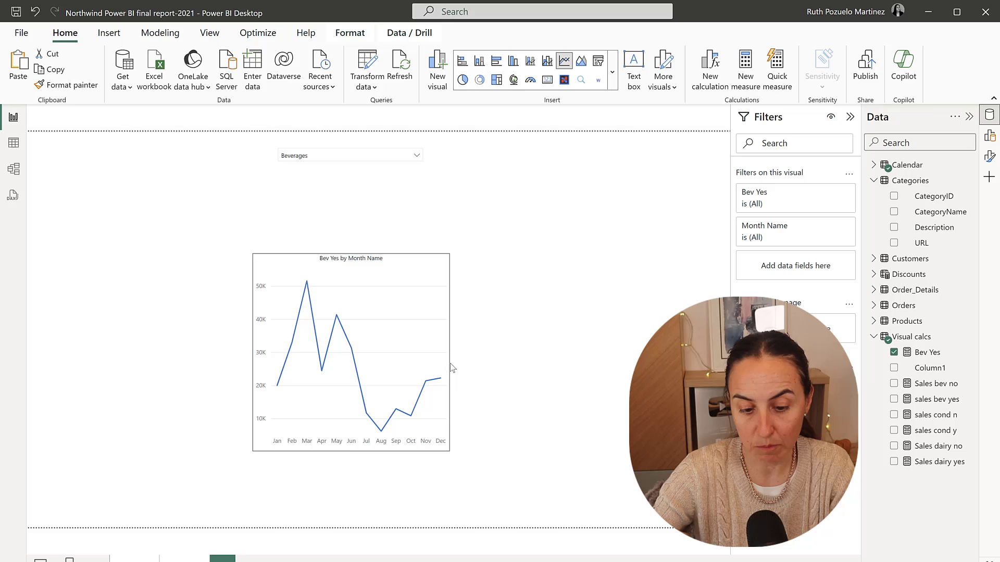
pyautogui.moveTo(483, 352); pyautogui.dragTo(652, 352)
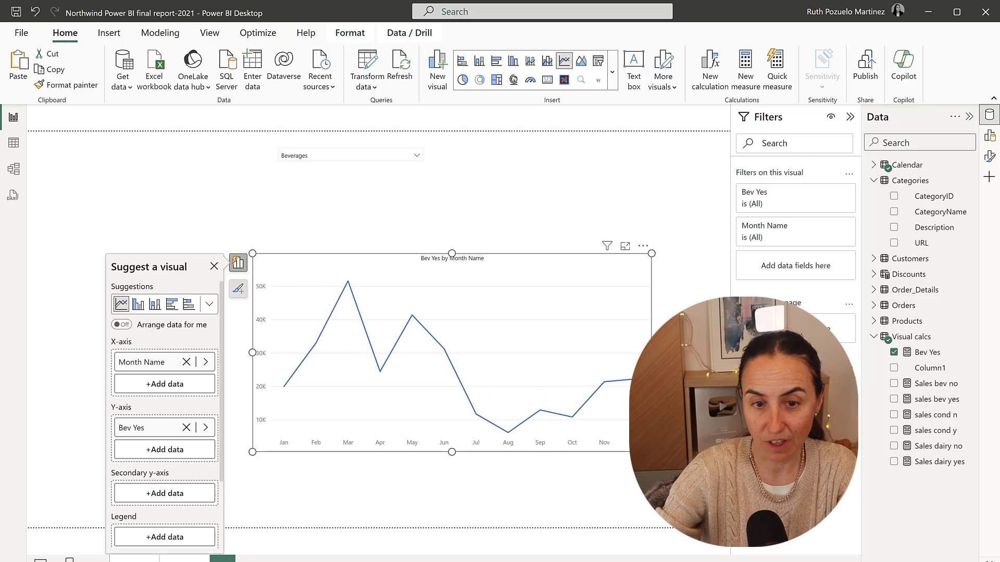
pyautogui.moveTo(461, 269); pyautogui.dragTo(420, 227)
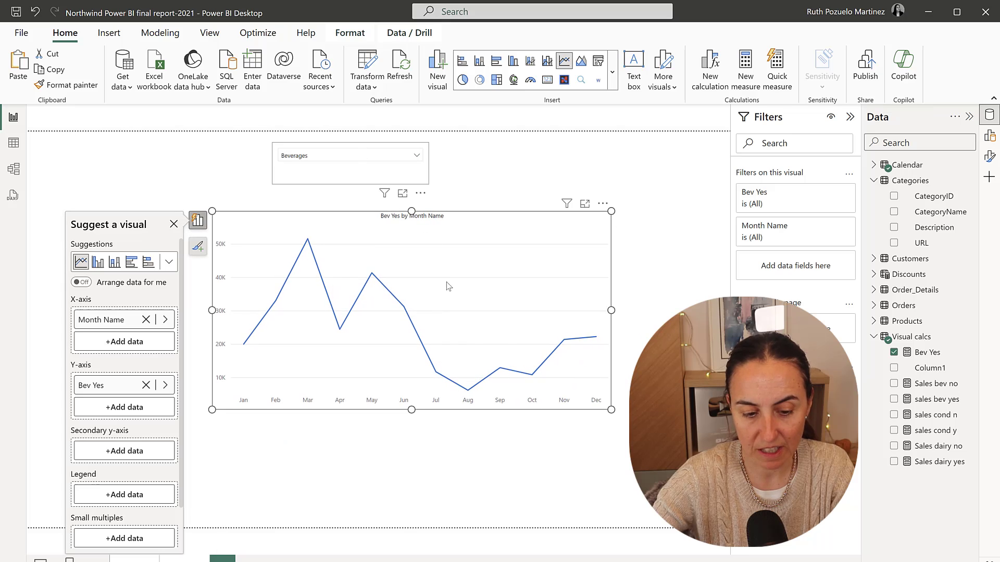
pyautogui.click(198, 247)
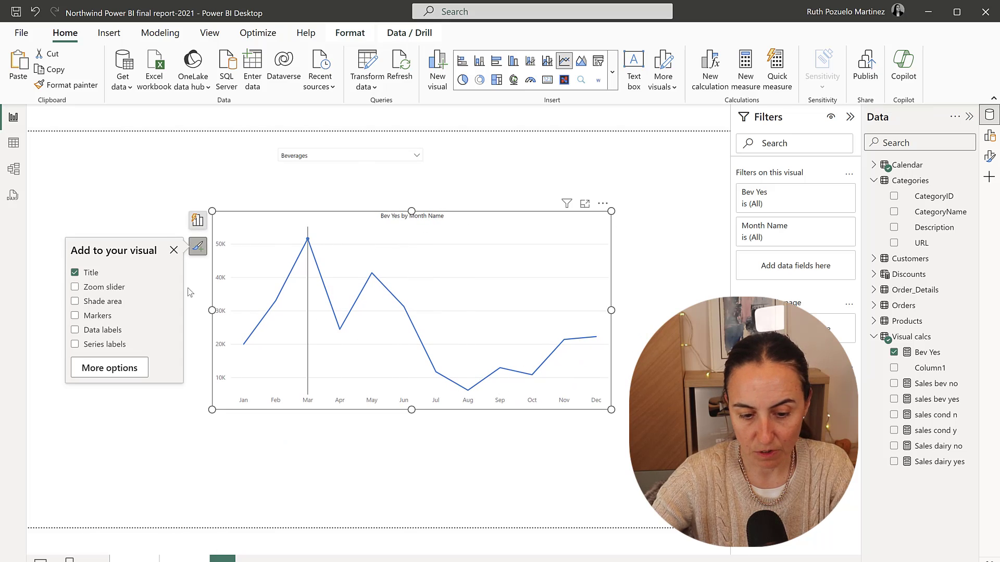
pyautogui.click(109, 368)
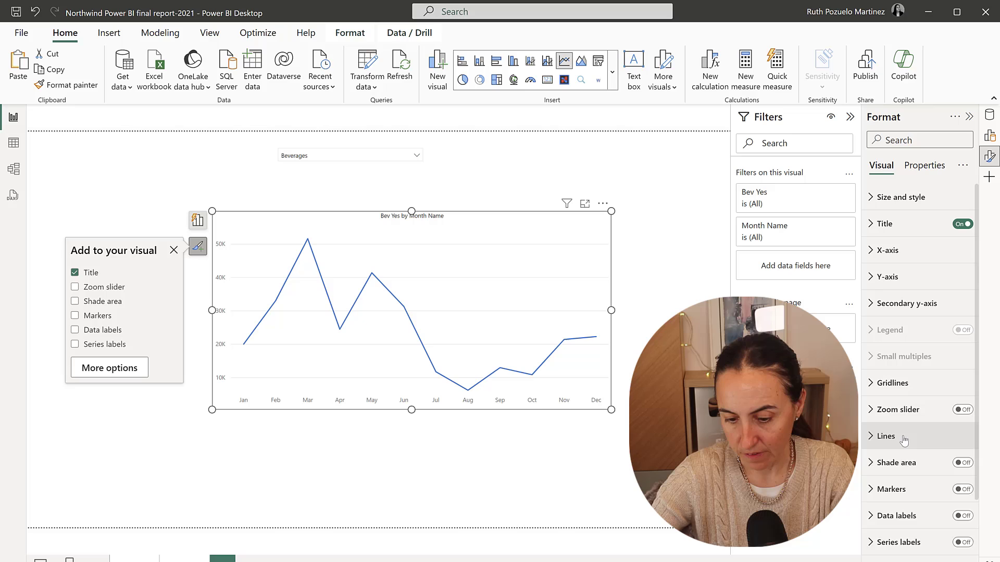
pyautogui.click(885, 437)
pyautogui.click(899, 325)
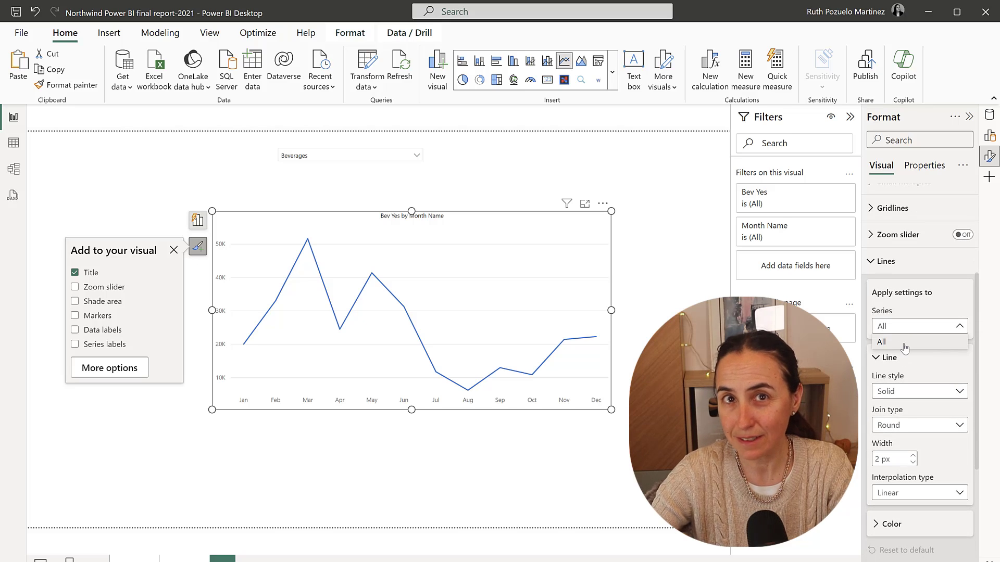
pyautogui.click(921, 364)
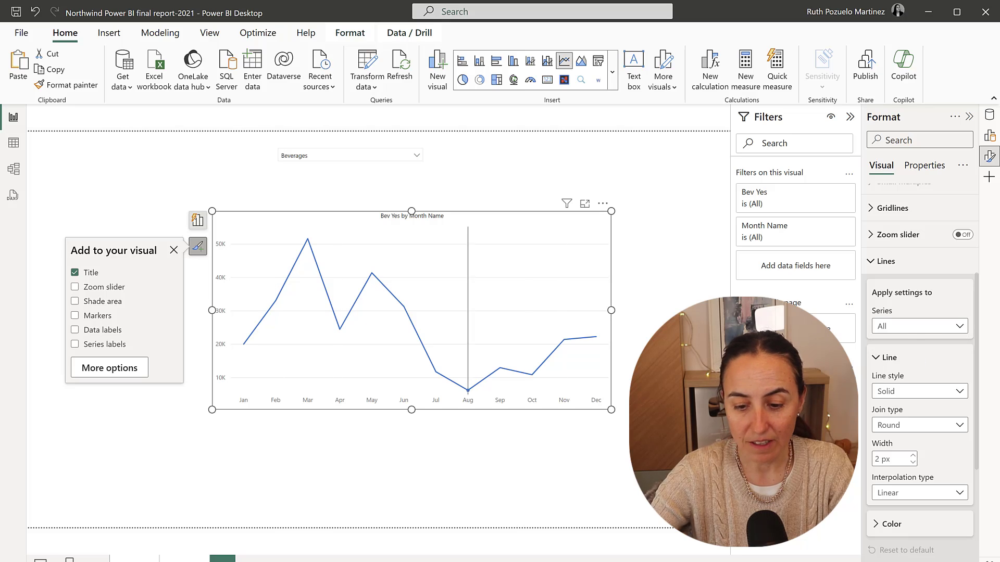
pyautogui.click(920, 333)
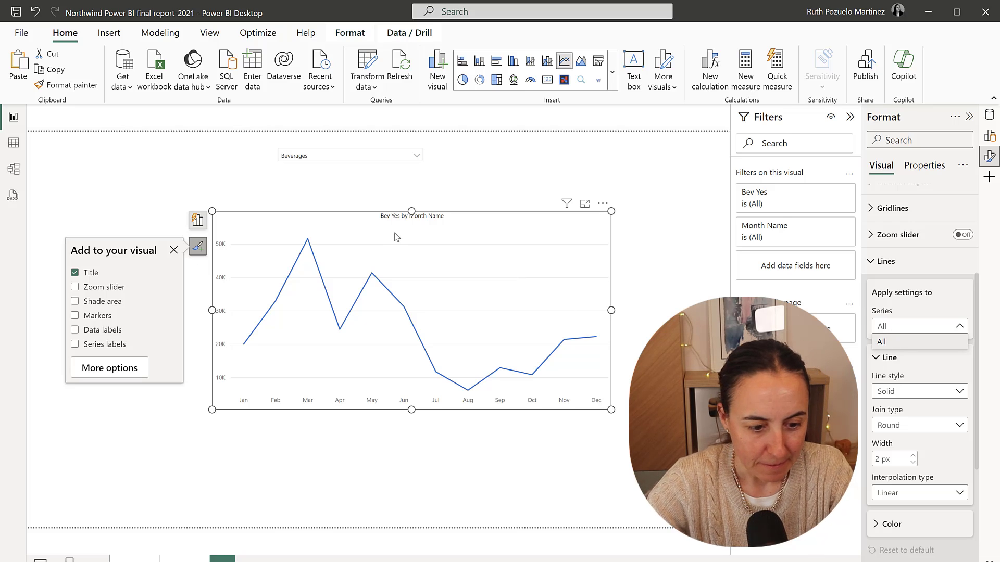
pyautogui.click(197, 220)
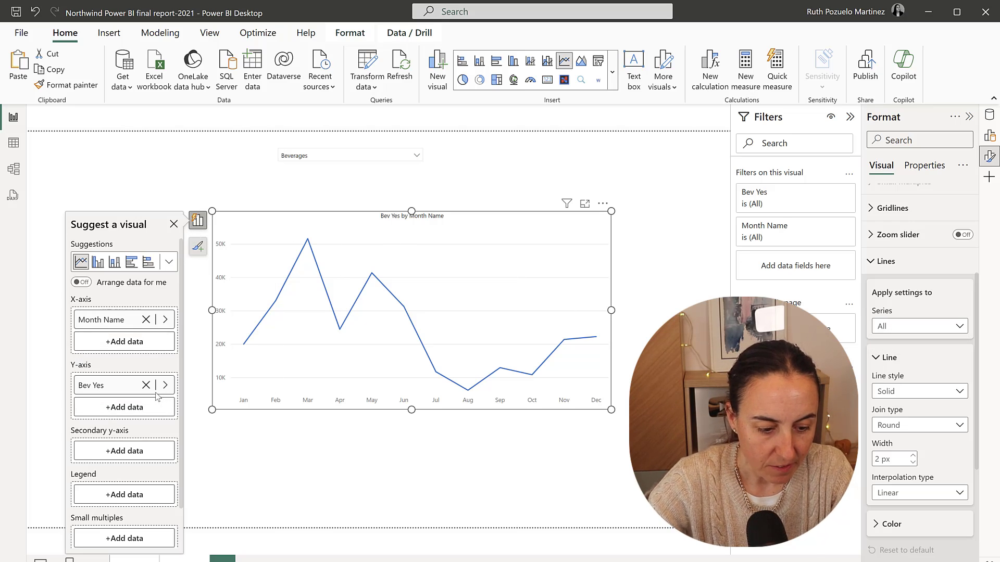
pyautogui.click(990, 115)
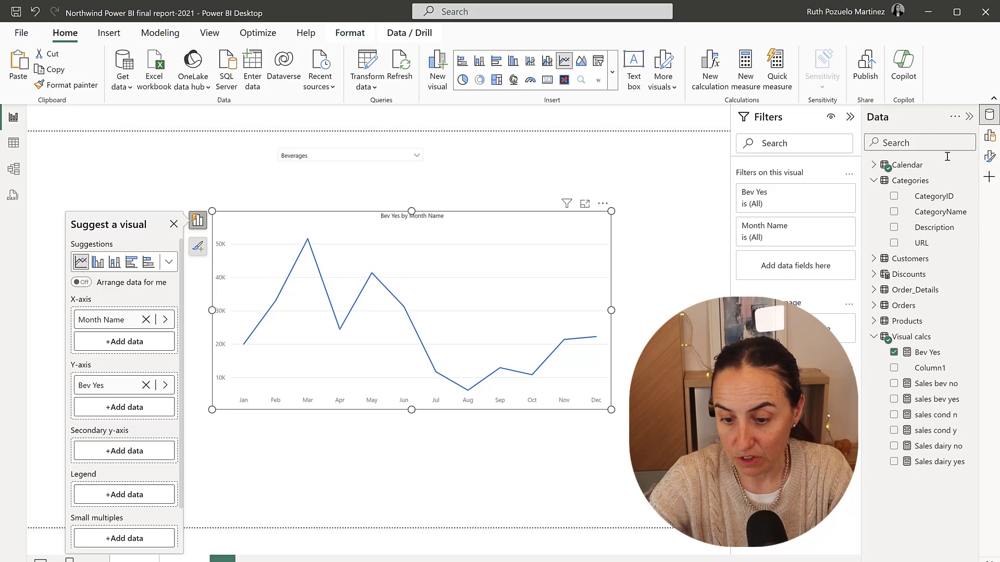
# - Show the Sales bev no measure's DAX formula and inspect it
pyautogui.click(950, 384)
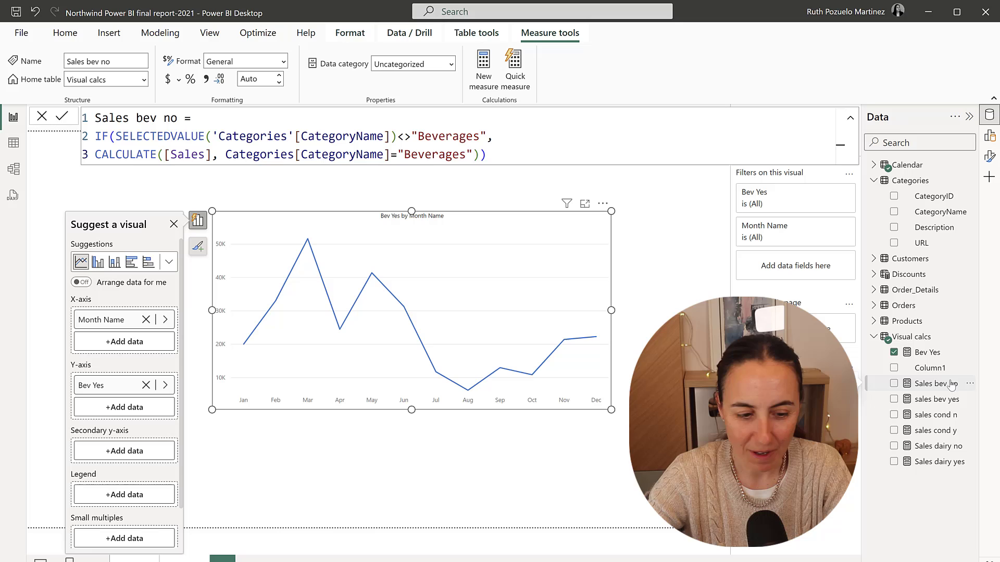
pyautogui.doubleClick(165, 119)
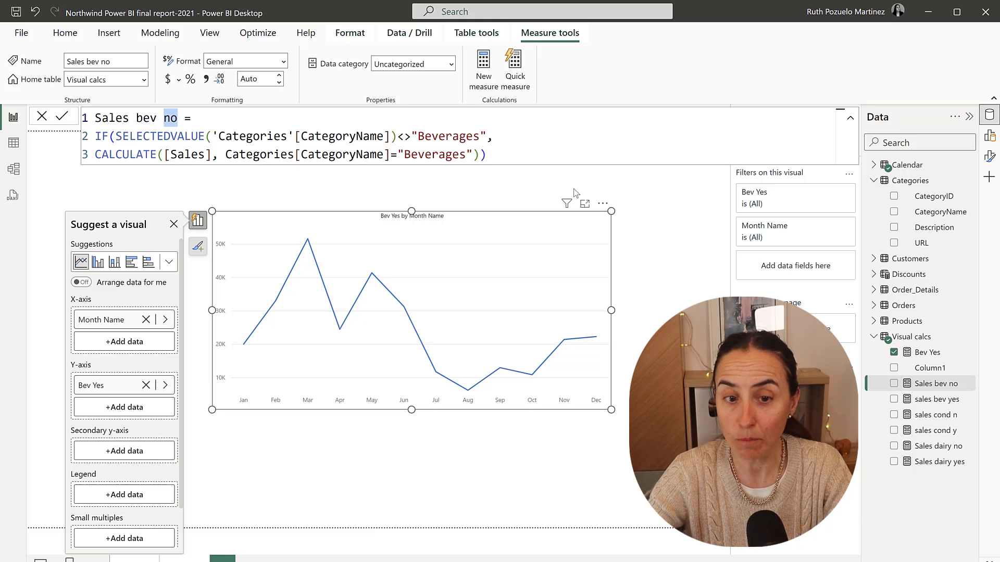
pyautogui.click(521, 152)
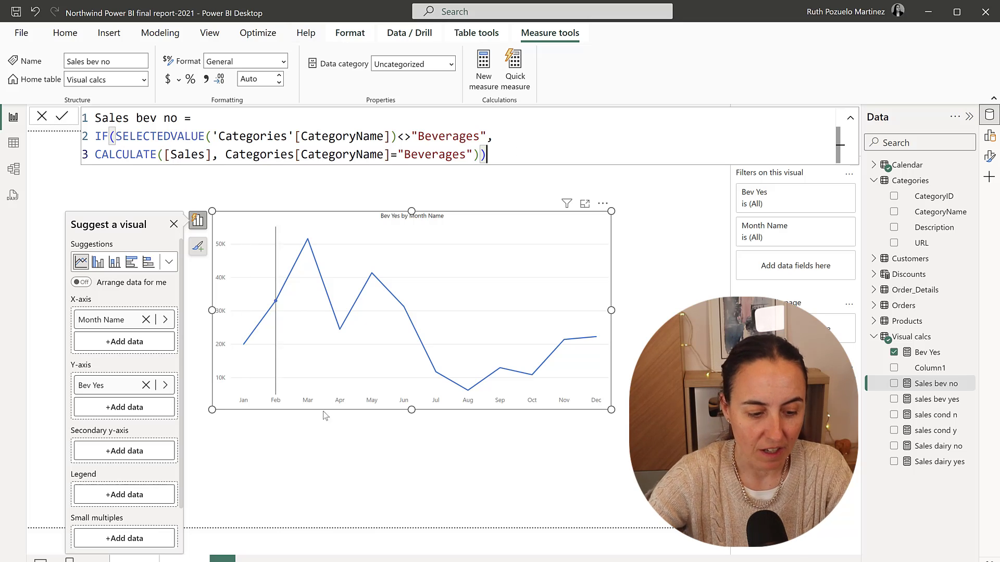
# - Replace Bev Yes with Sales bev no/yes, sales cond n/y and Sales dairy no/yes on the y-axis
pyautogui.click(146, 385)
pyautogui.click(134, 385)
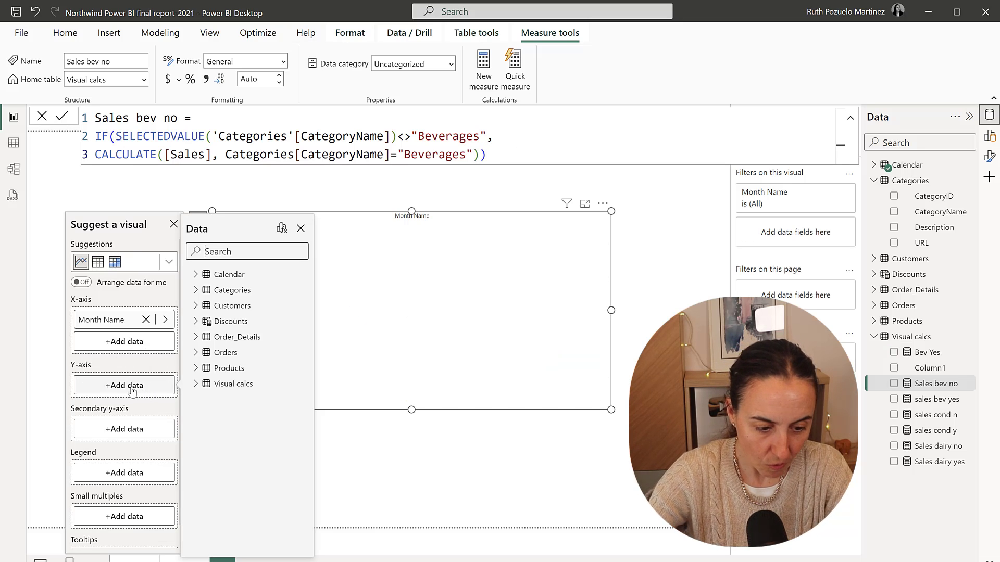
pyautogui.click(194, 385)
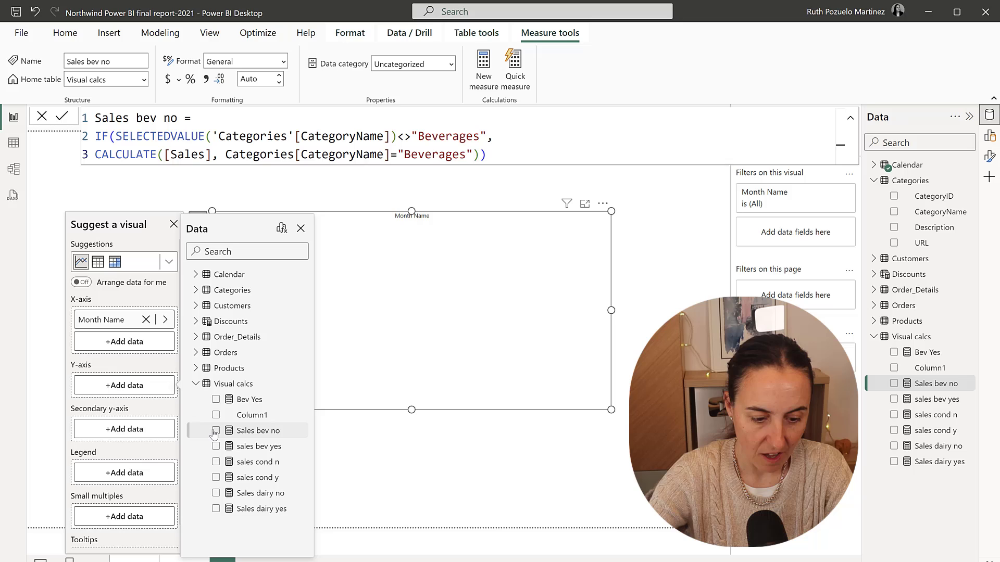
pyautogui.click(215, 431)
pyautogui.click(215, 446)
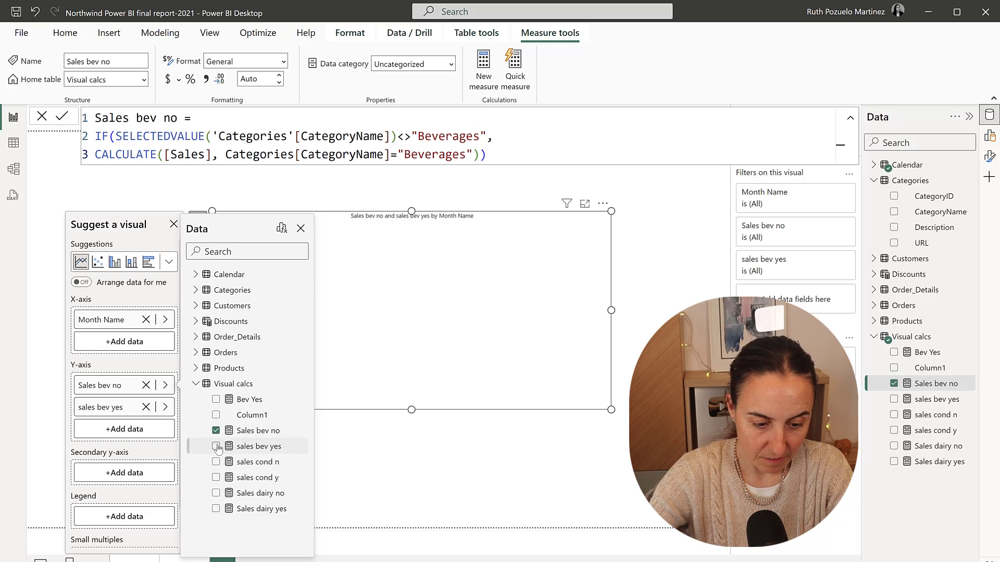
pyautogui.click(215, 462)
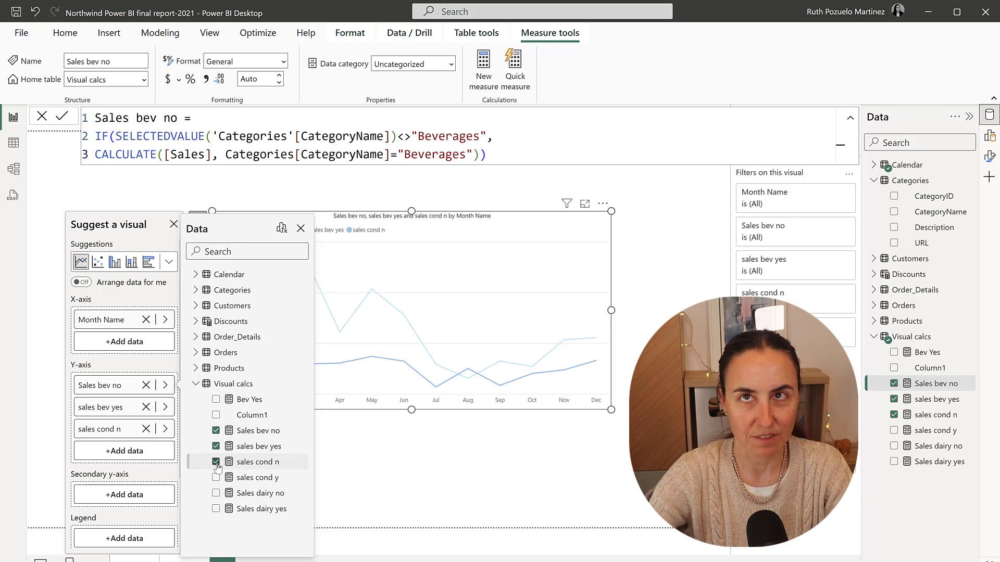
pyautogui.click(216, 477)
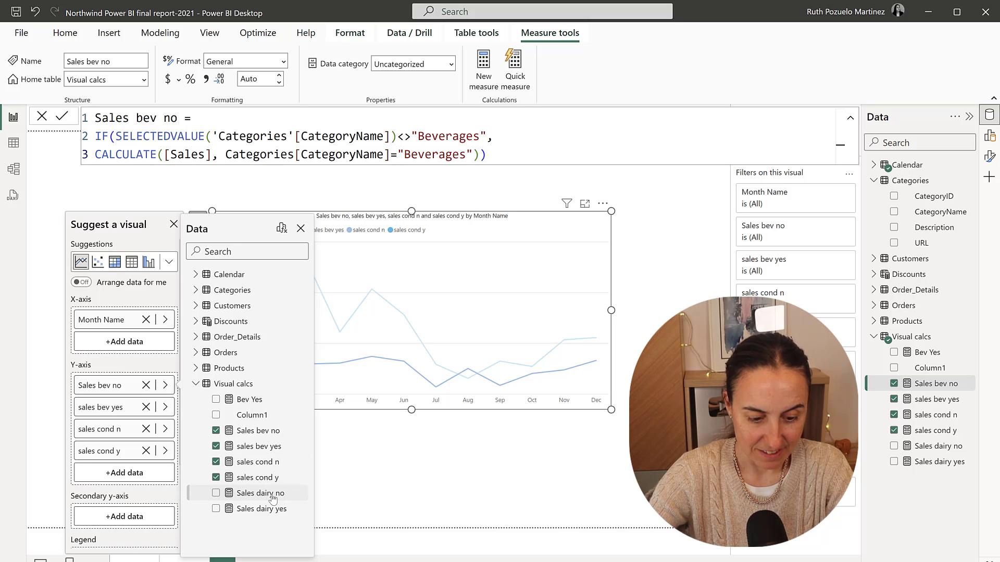
pyautogui.click(216, 493)
pyautogui.click(215, 509)
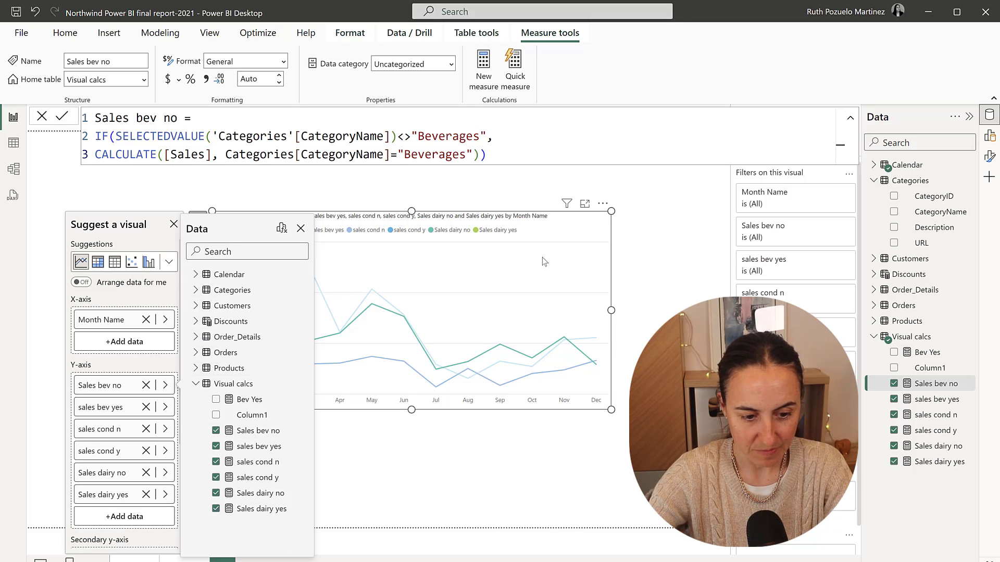
pyautogui.click(549, 273)
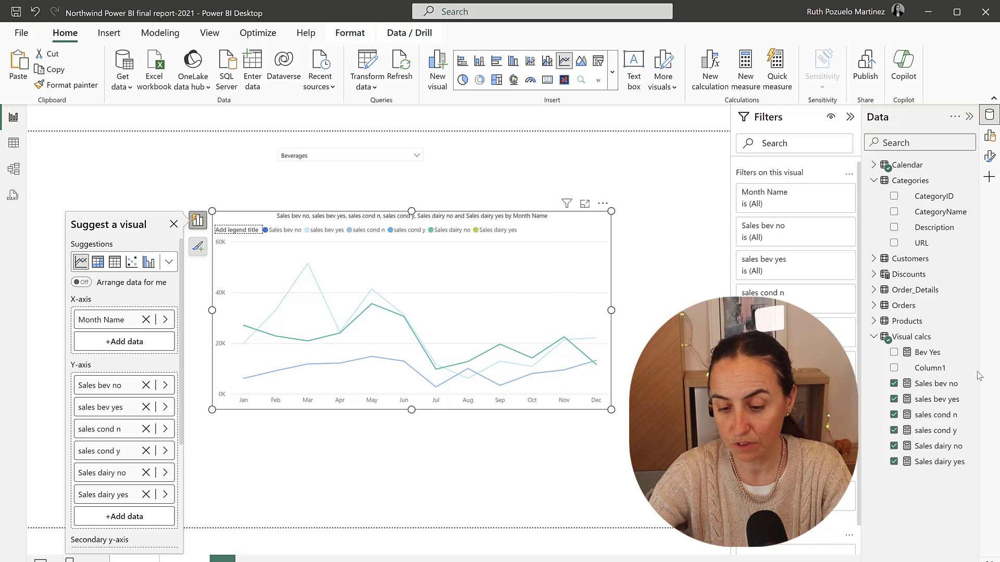
# - In the chart's format settings, expand Lines and list the series to style Sales bev no
pyautogui.click(201, 249)
pyautogui.click(130, 384)
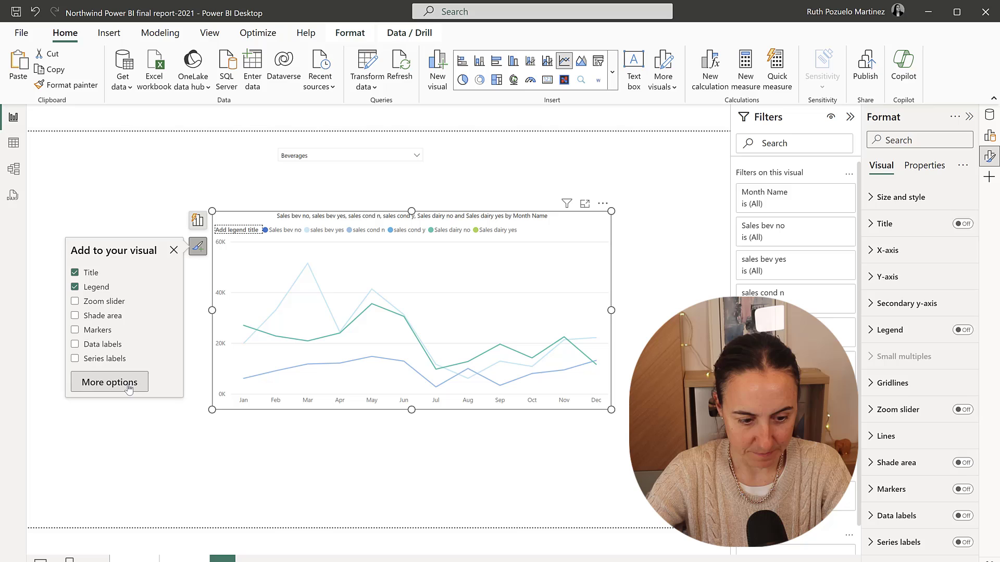
pyautogui.scroll(-2, 906, 433)
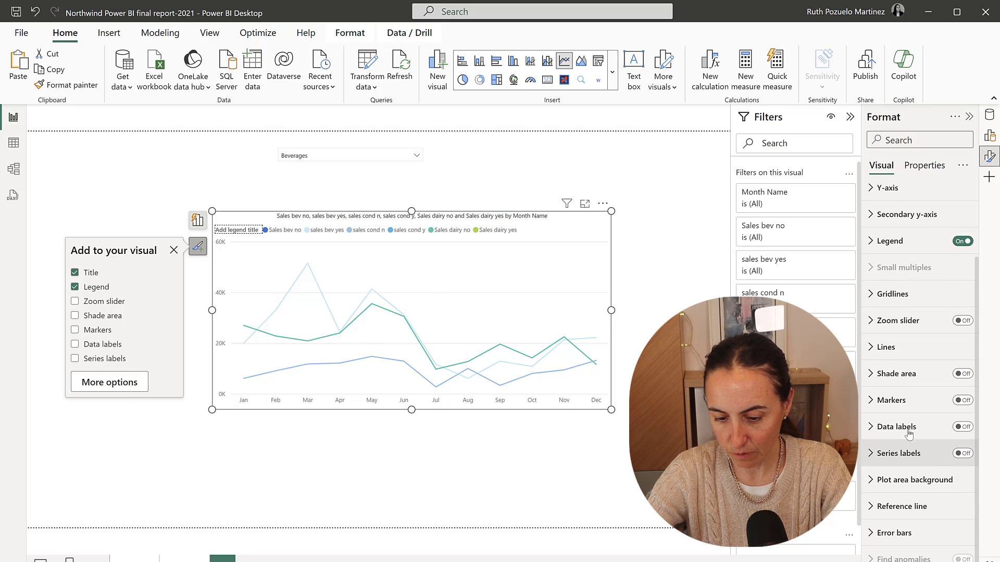
pyautogui.click(906, 348)
pyautogui.scroll(-1, 909, 354)
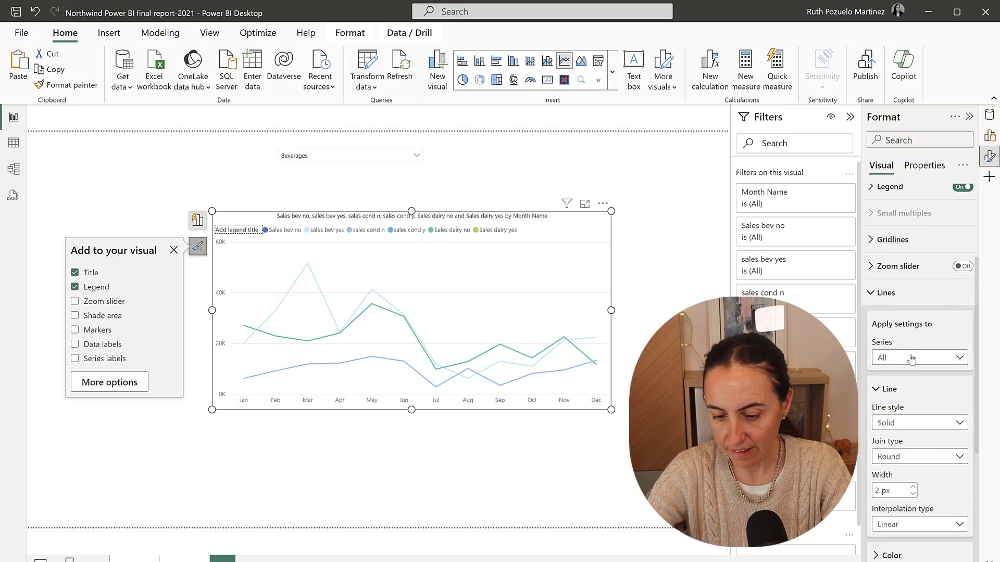
pyautogui.click(913, 354)
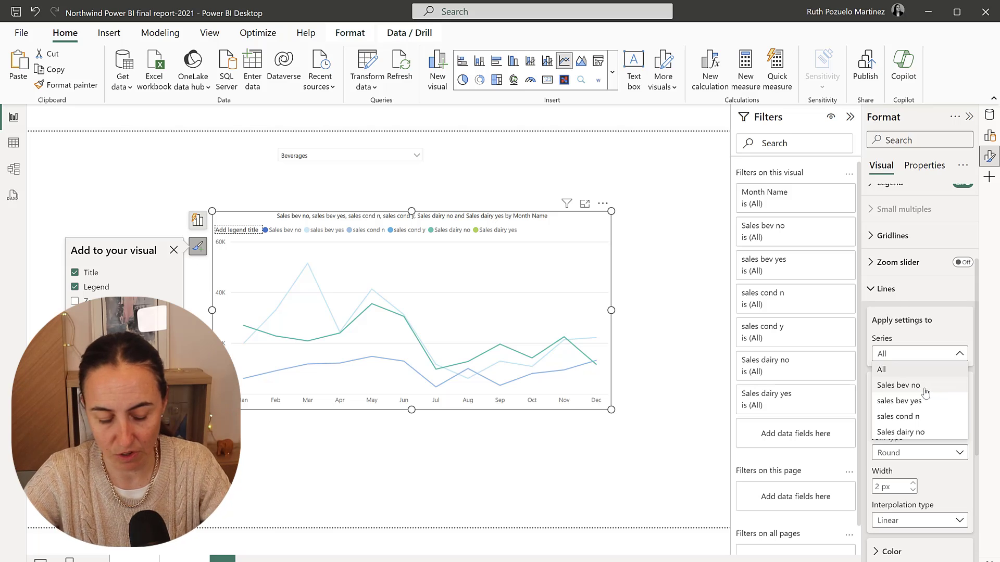
# - Colour the Sales bev no line light grey
pyautogui.click(924, 388)
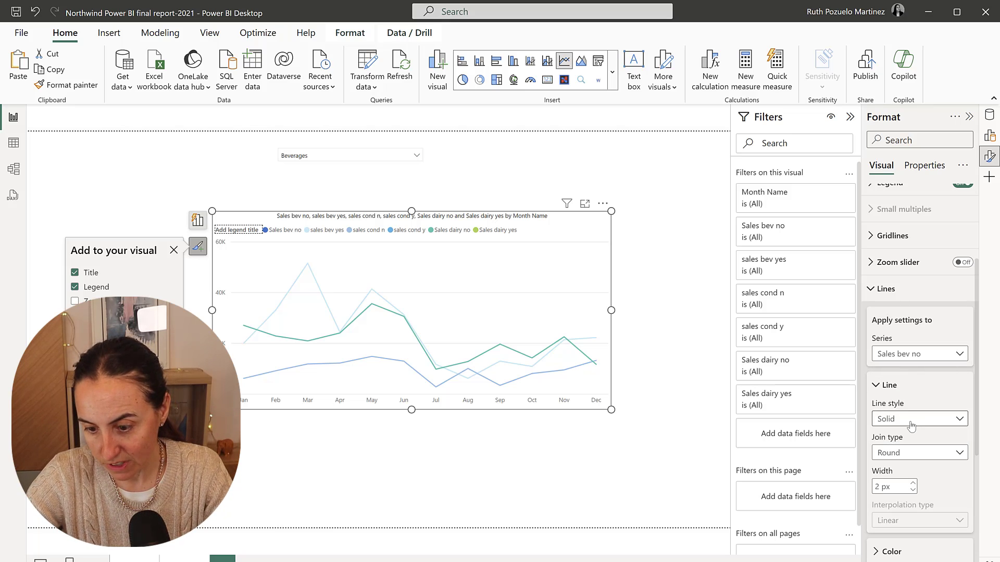
pyautogui.scroll(-5, 911, 425)
pyautogui.click(893, 321)
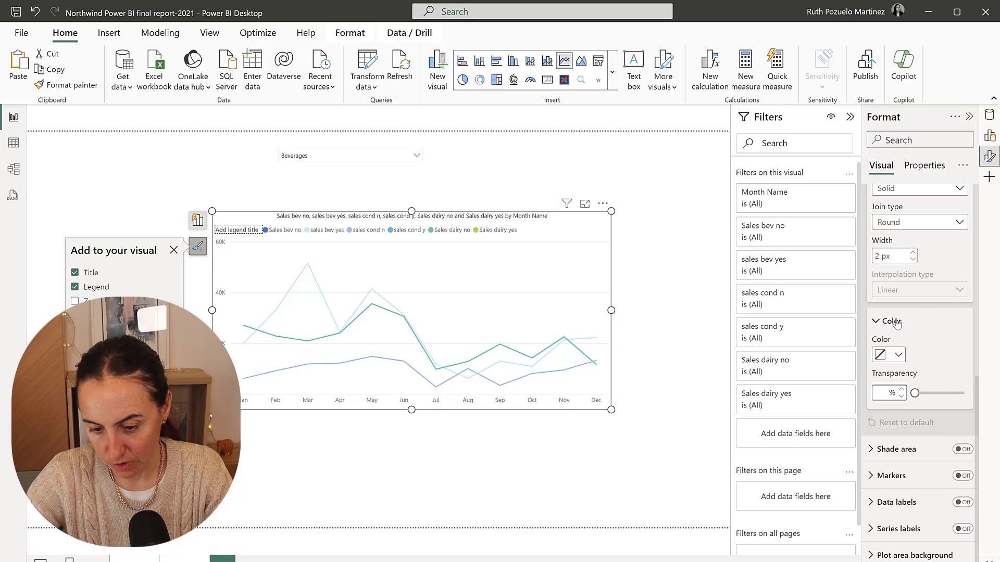
pyautogui.click(893, 355)
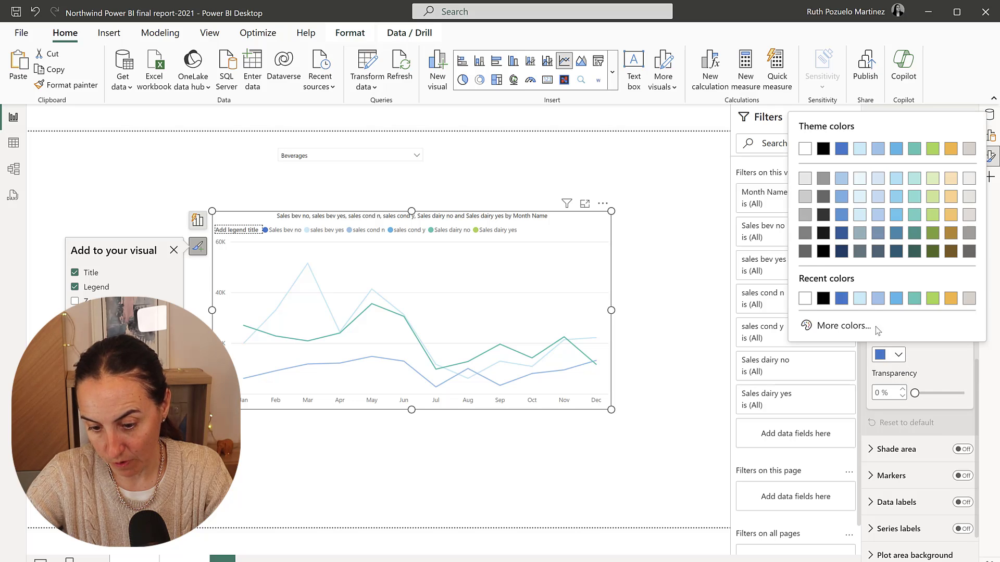
pyautogui.click(806, 177)
# - Colour the sales cond n and Sales dairy no lines light grey as well
pyautogui.scroll(1, 919, 252)
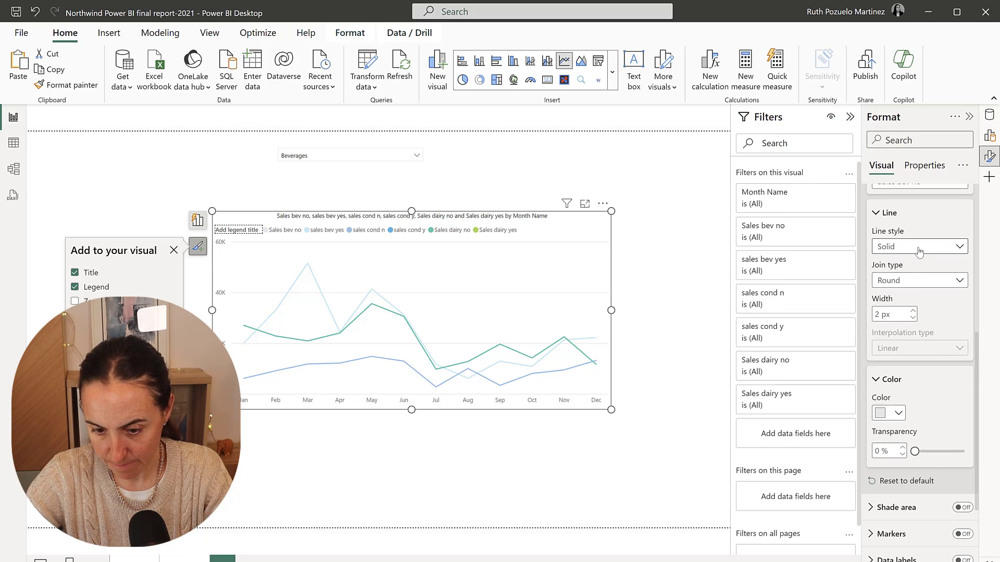
pyautogui.scroll(1, 920, 252)
pyautogui.click(920, 240)
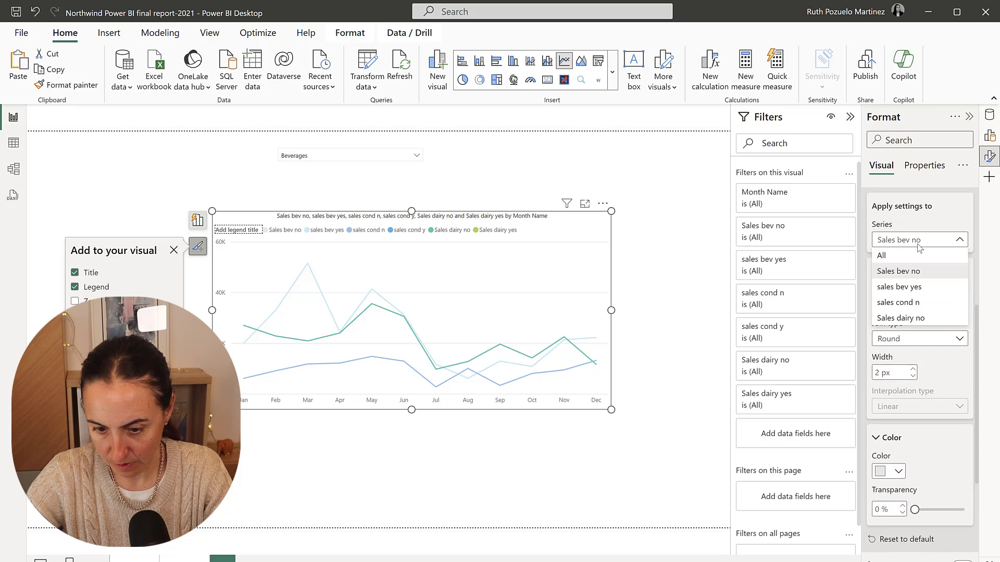
pyautogui.click(929, 308)
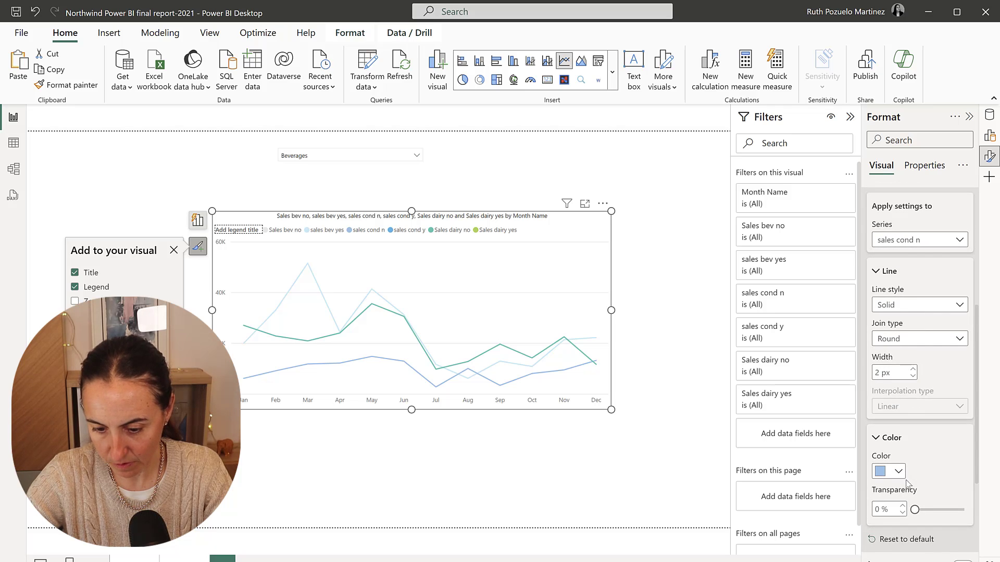
pyautogui.click(885, 472)
pyautogui.click(804, 304)
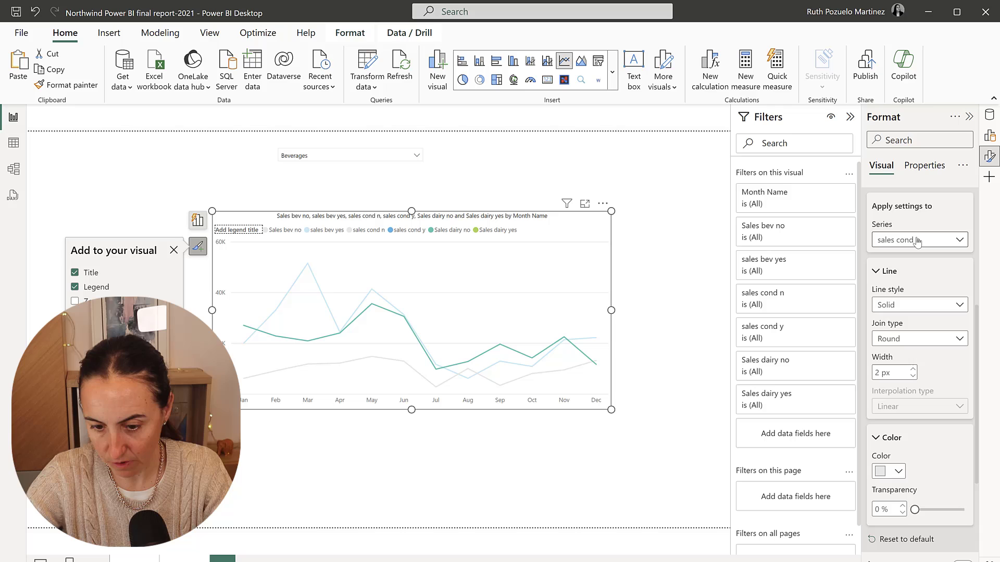
pyautogui.click(919, 240)
pyautogui.click(928, 318)
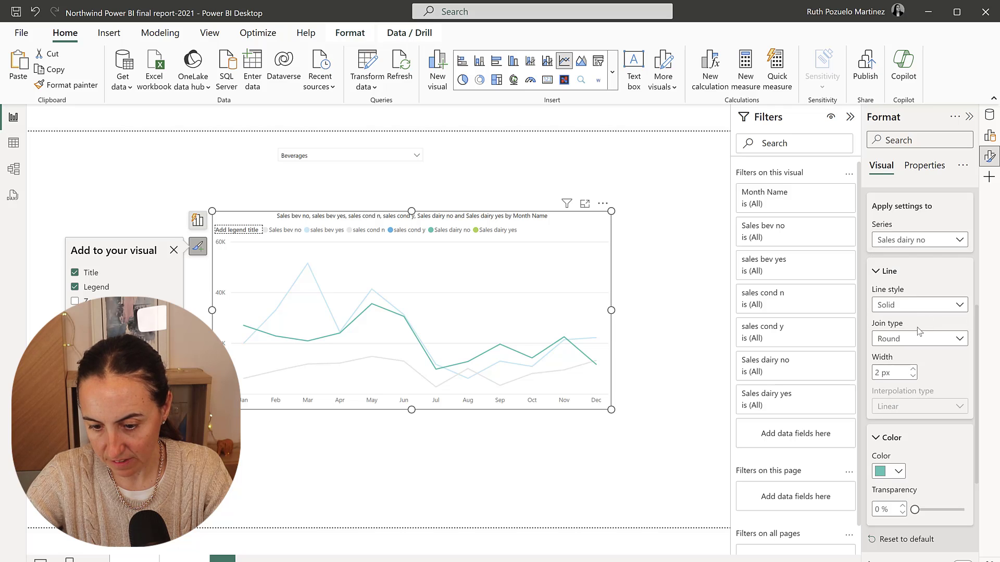
pyautogui.click(888, 471)
pyautogui.click(805, 296)
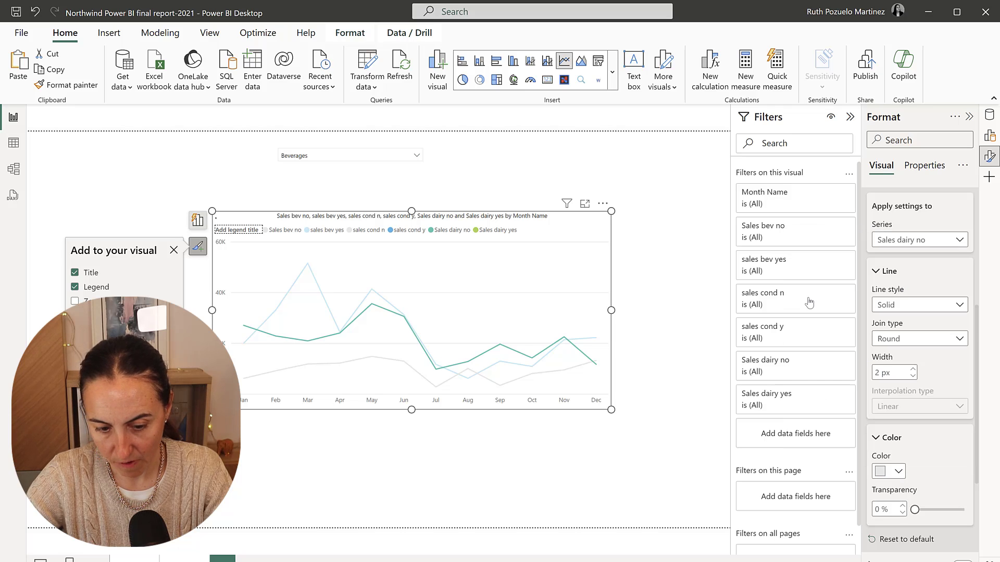
# - Make the sales bev yes line blue with a 4 px width
pyautogui.click(916, 240)
pyautogui.click(915, 286)
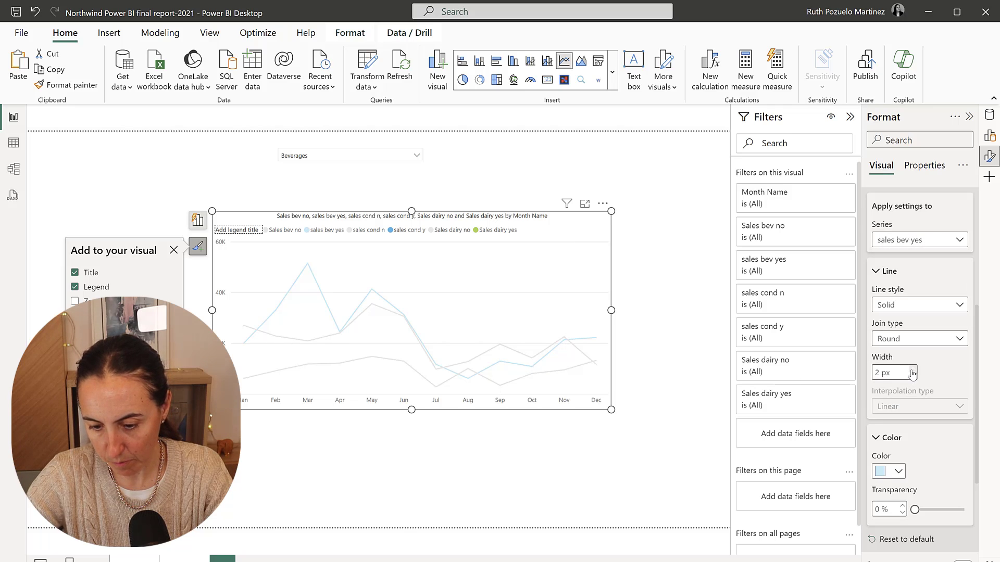
pyautogui.click(897, 471)
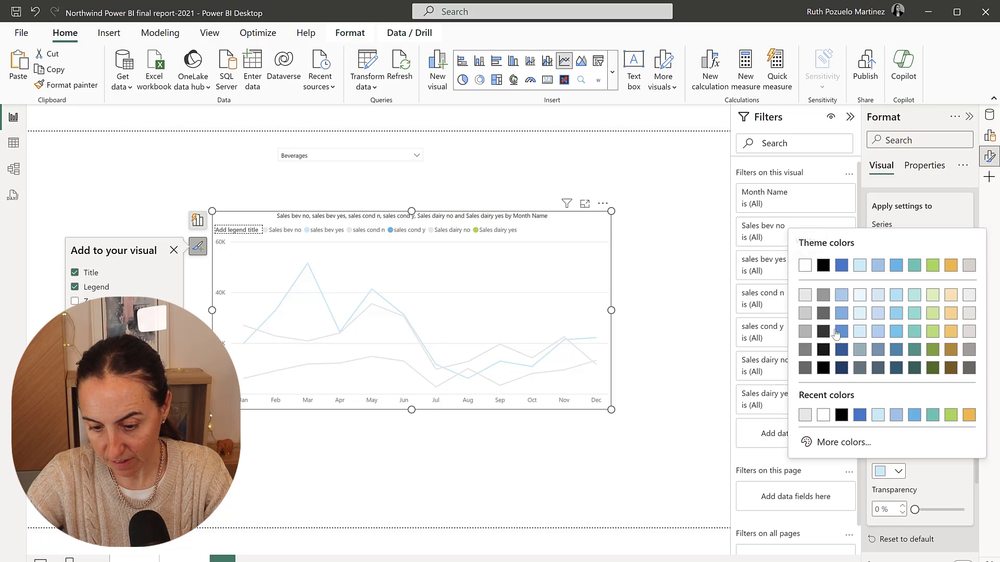
pyautogui.click(897, 266)
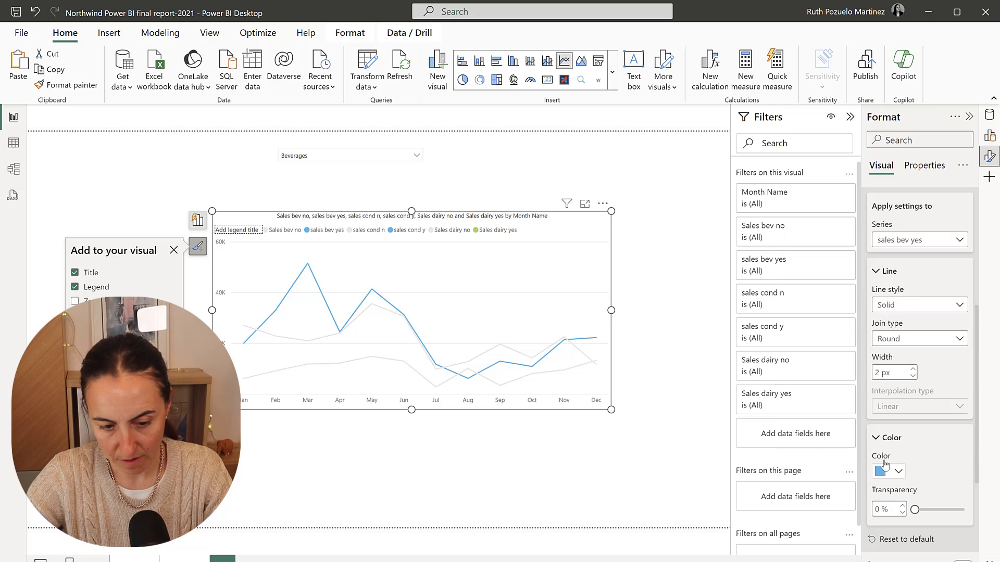
pyautogui.click(913, 369)
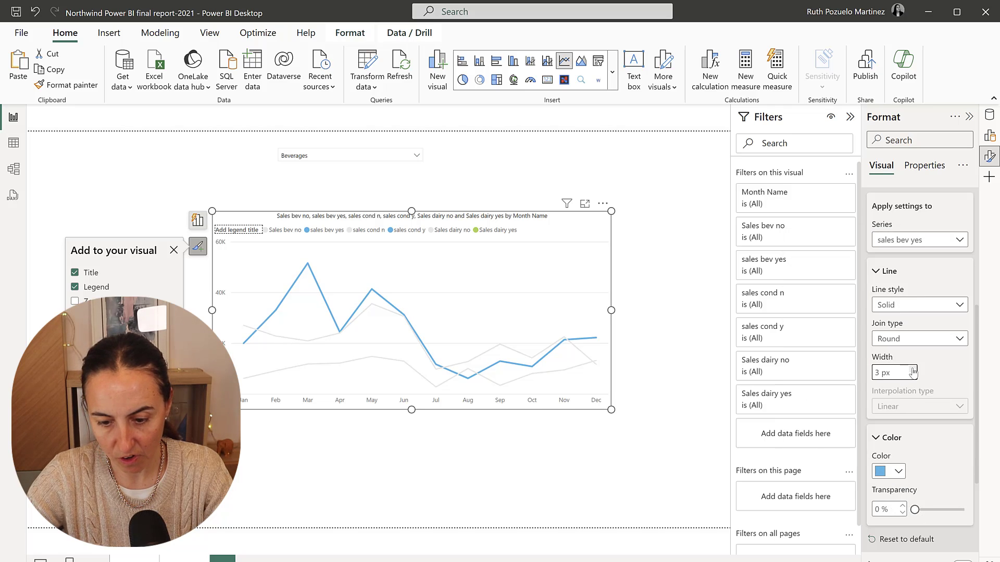
pyautogui.click(913, 369)
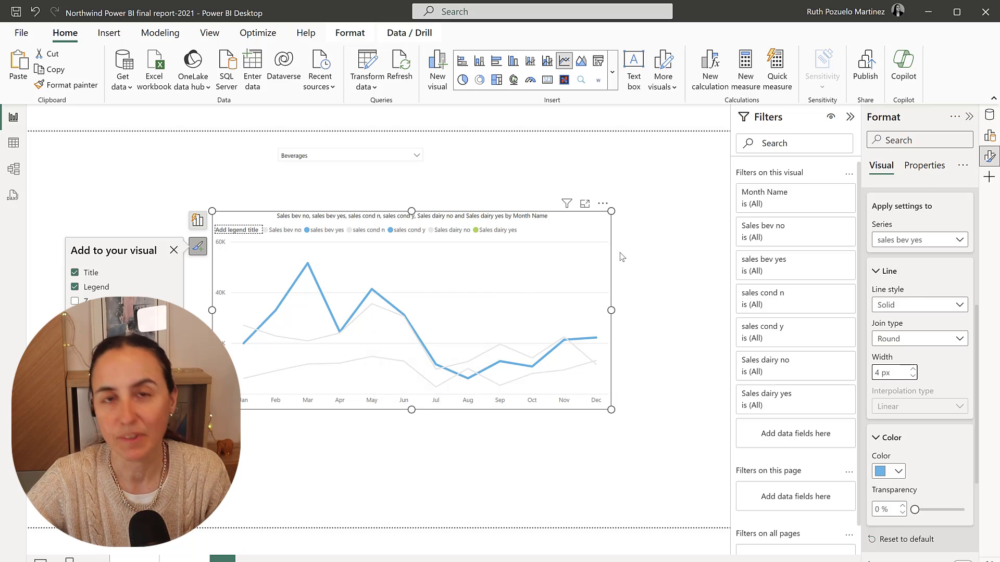
# - Turn off the chart's legend and title, then filter the category slicer to Condiments
pyautogui.click(95, 283)
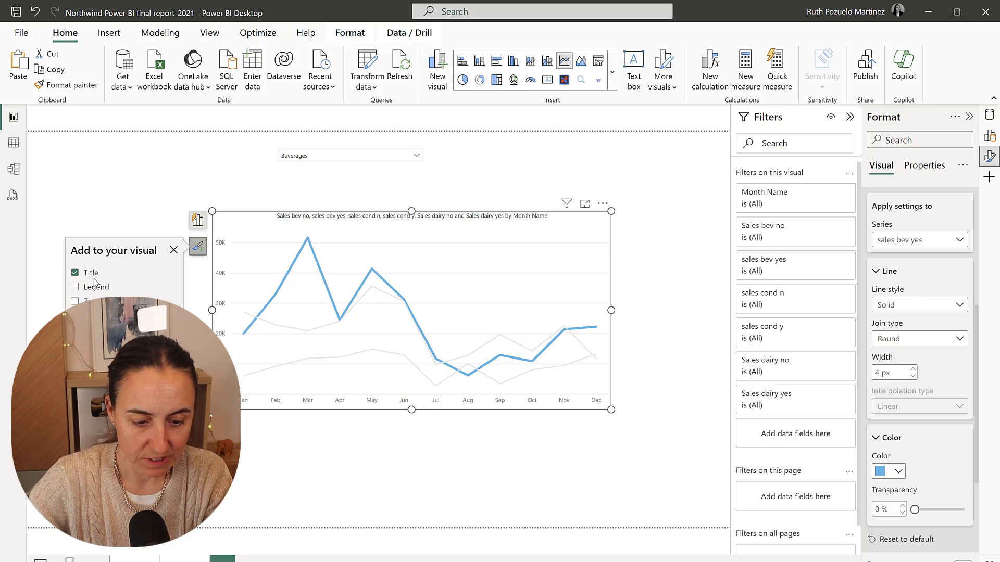
pyautogui.click(87, 279)
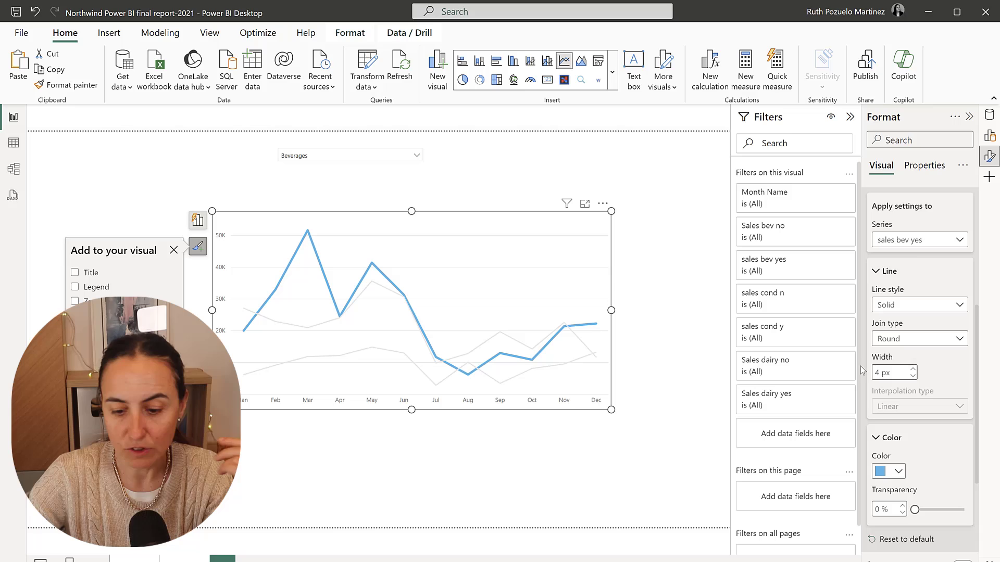
pyautogui.click(292, 156)
pyautogui.click(318, 177)
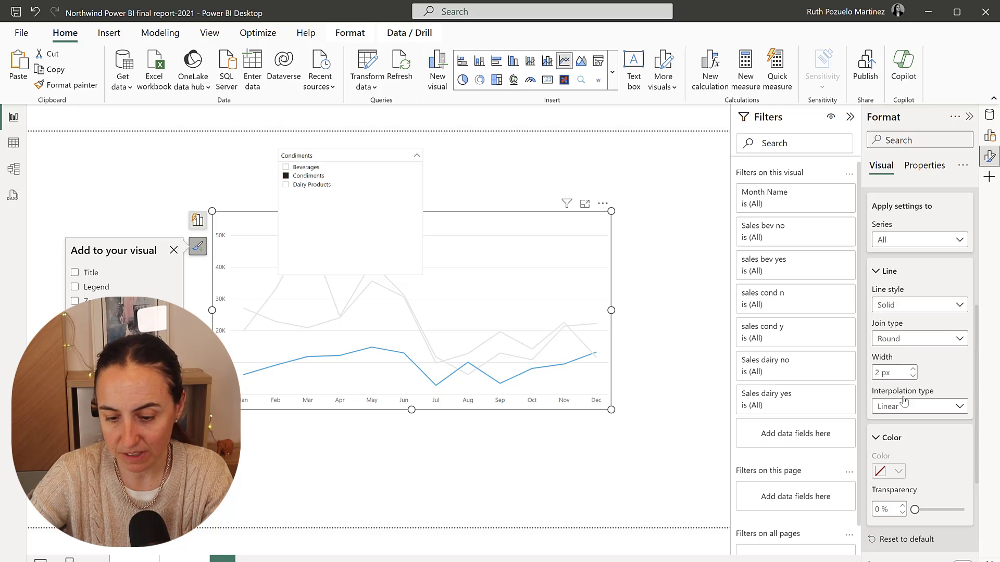
# - Make the sales cond y line teal
pyautogui.click(892, 244)
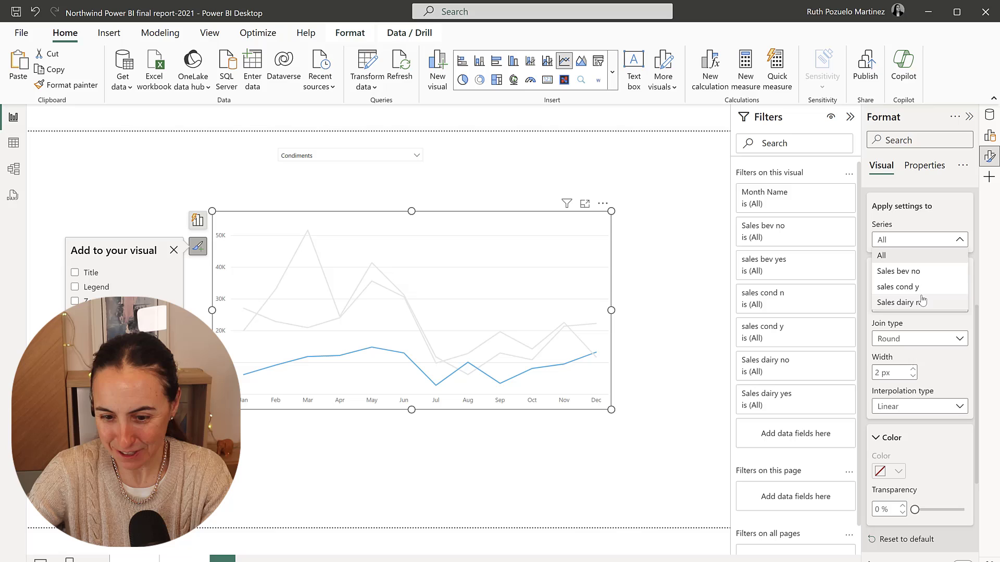
pyautogui.click(919, 288)
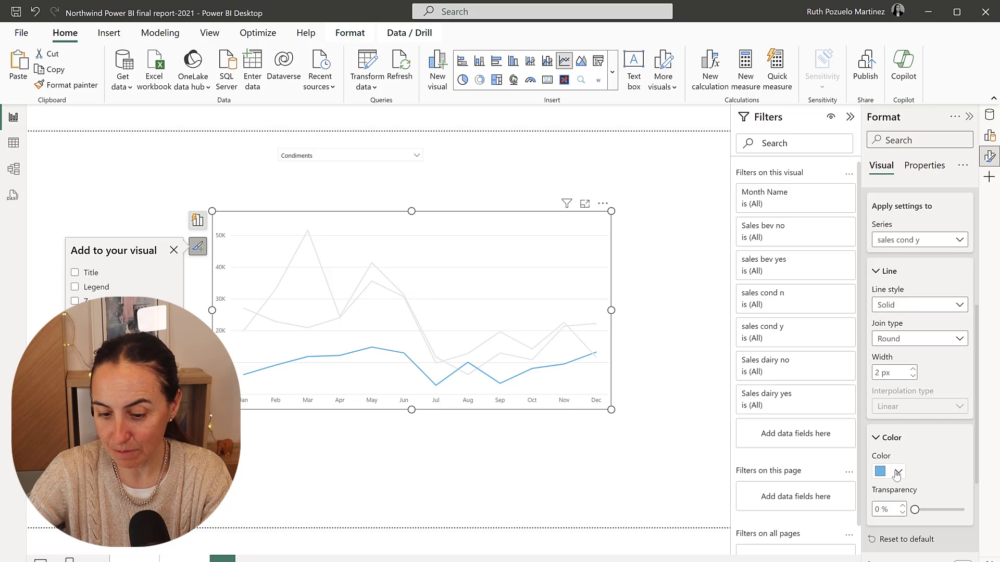
pyautogui.click(878, 471)
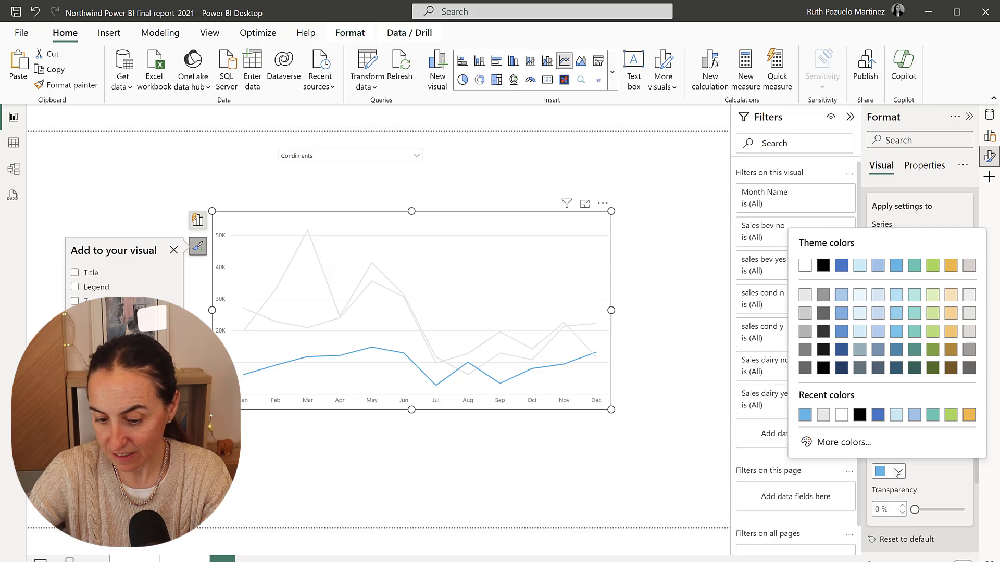
pyautogui.click(914, 266)
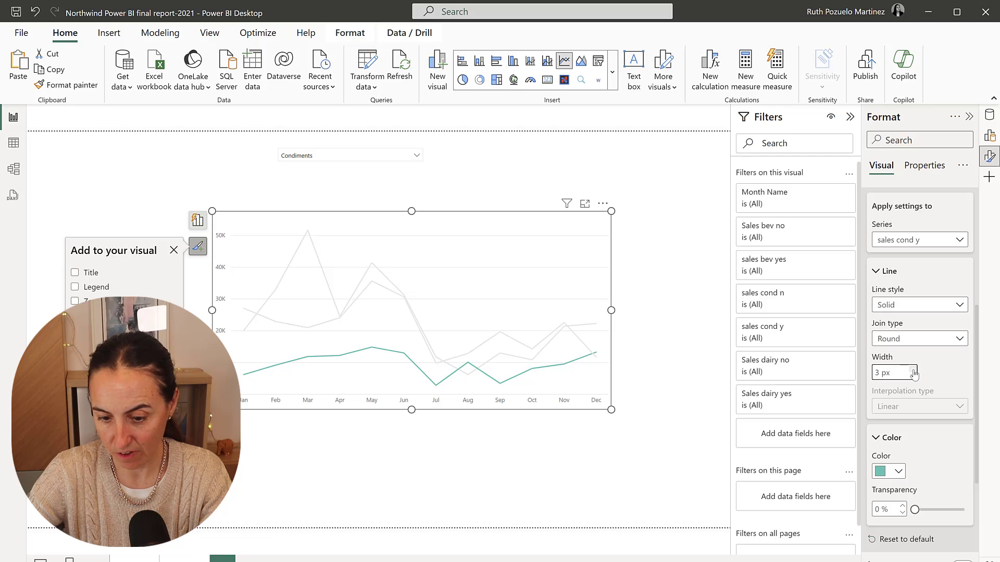
# - Widen the highlighted line to 4 px, check Condiments, and leave the slicer on Dairy Products
pyautogui.click(354, 158)
pyautogui.click(312, 184)
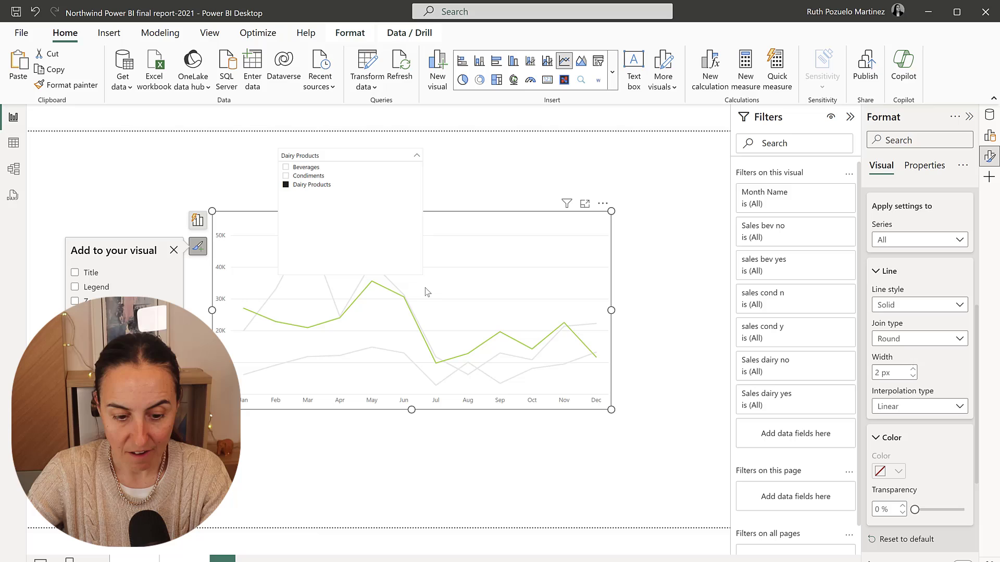
pyautogui.click(914, 369)
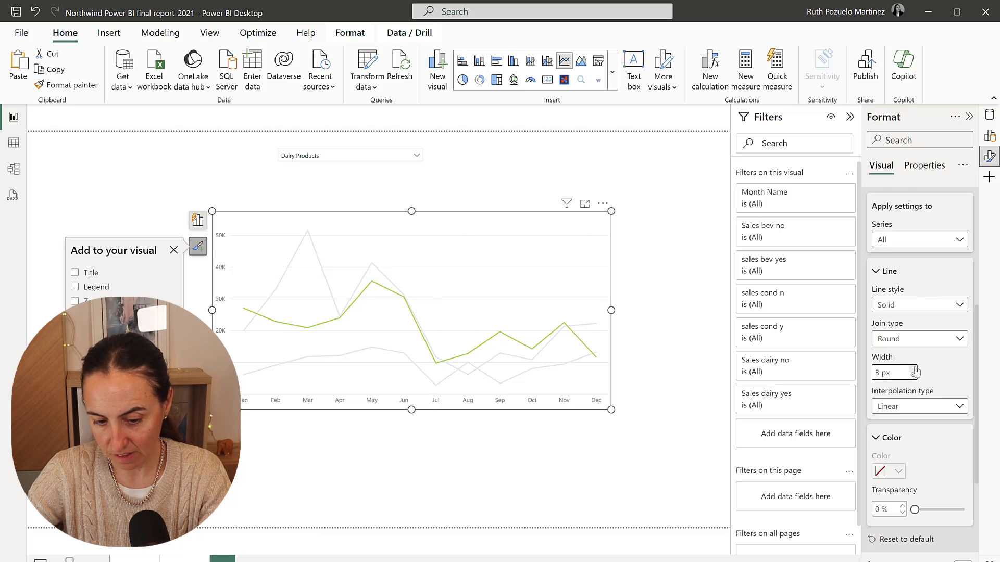
pyautogui.click(914, 369)
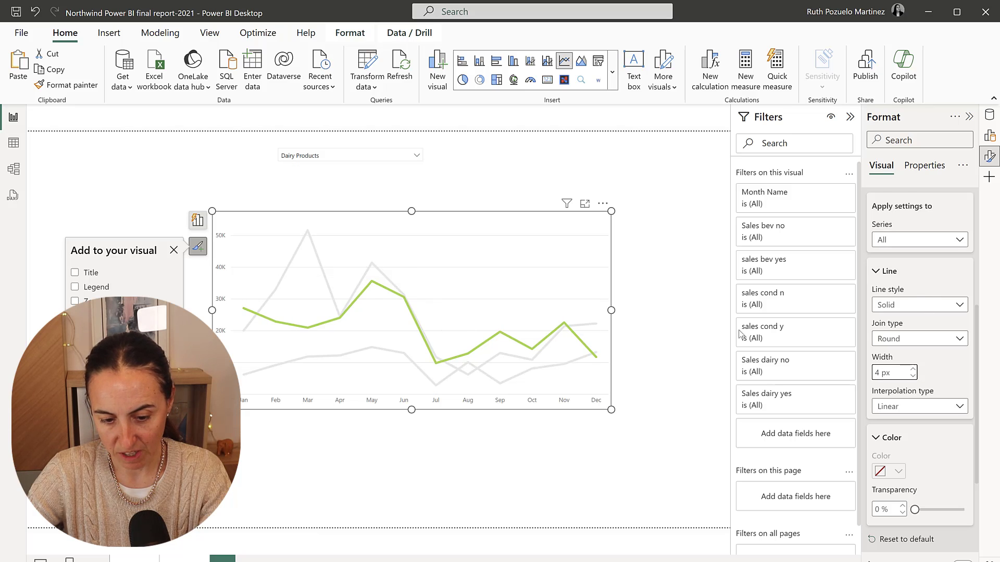
pyautogui.click(324, 155)
pyautogui.click(307, 176)
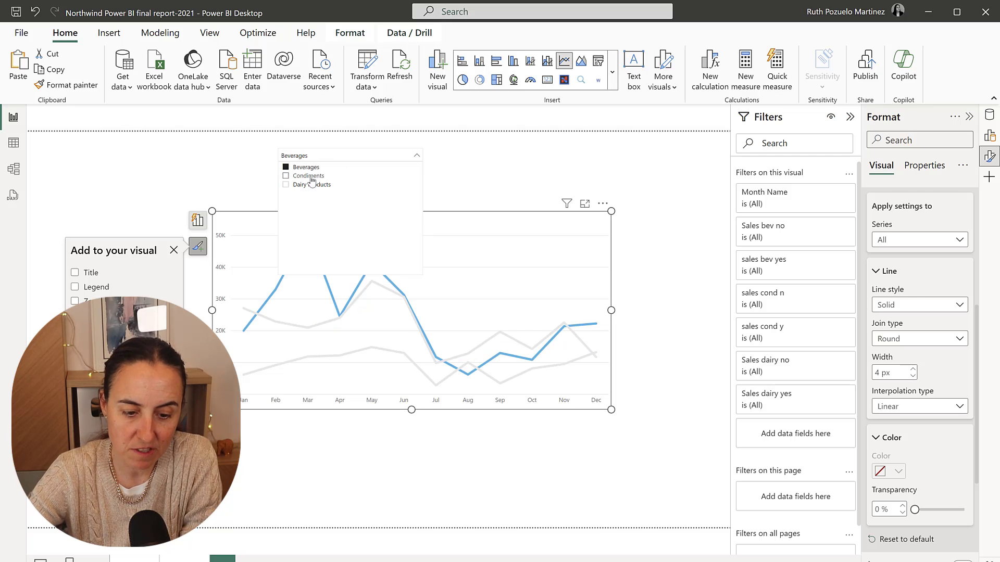
pyautogui.click(312, 186)
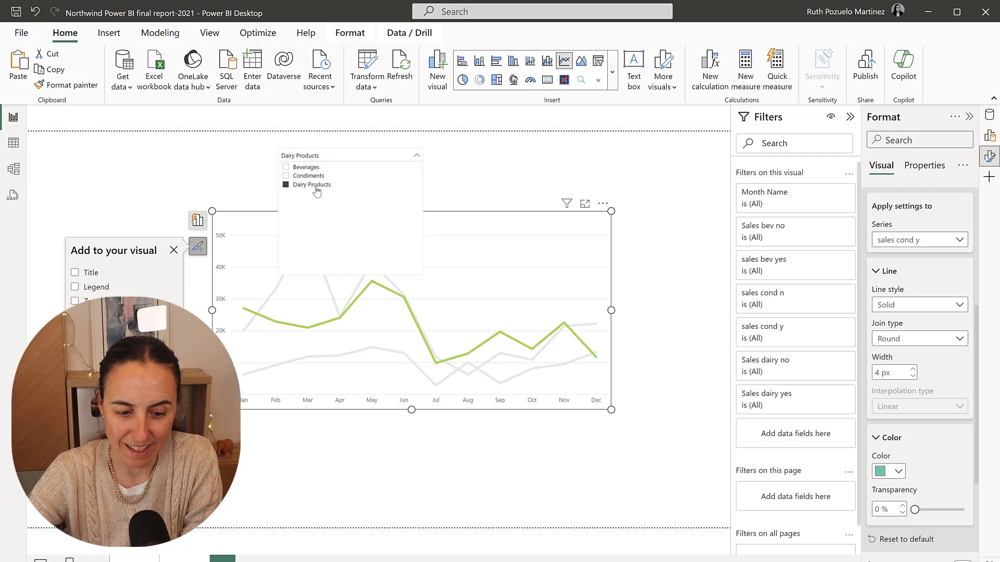
pyautogui.click(479, 177)
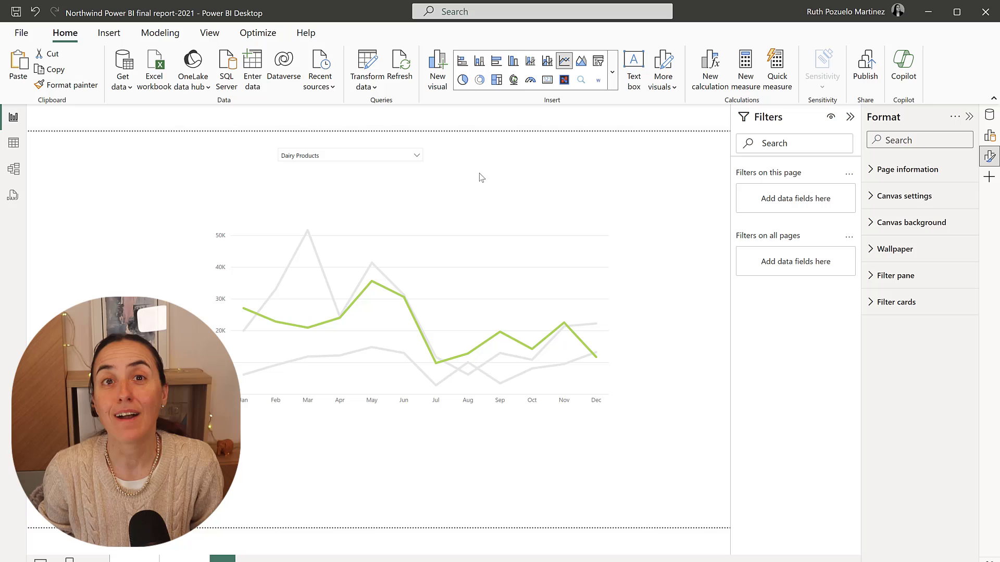